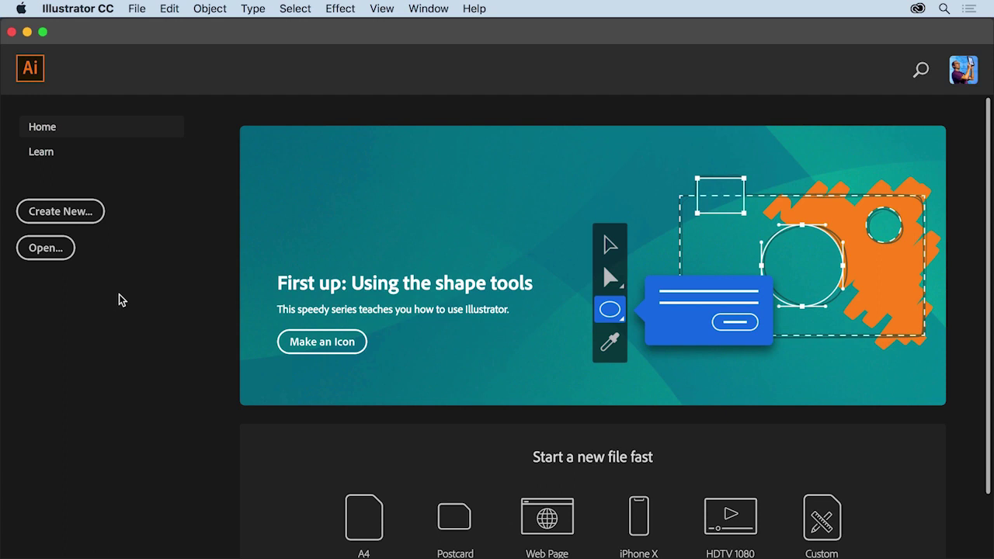
Step: Open Tour1.ai from the basics-fundamentals folder through File > Open
left_click(139, 10)
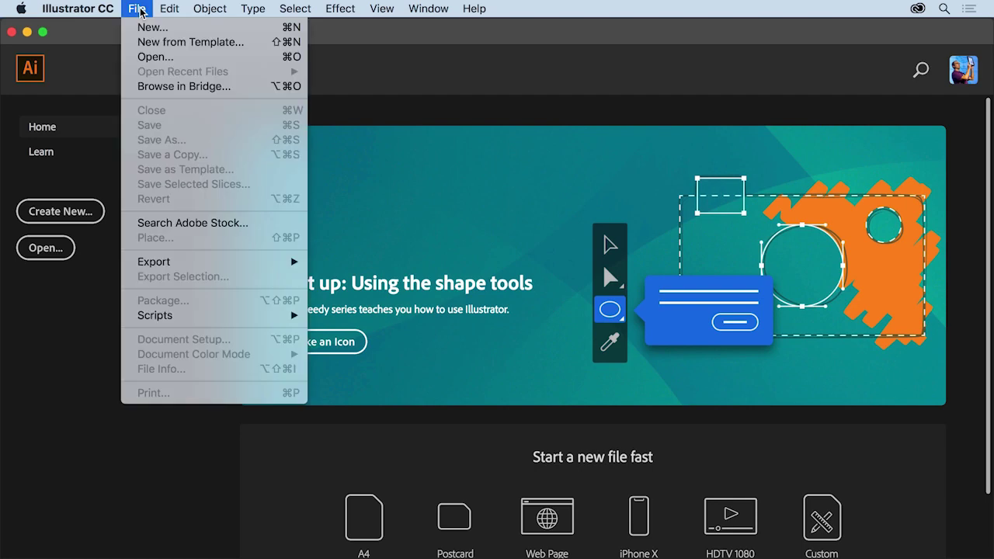
left_click(178, 58)
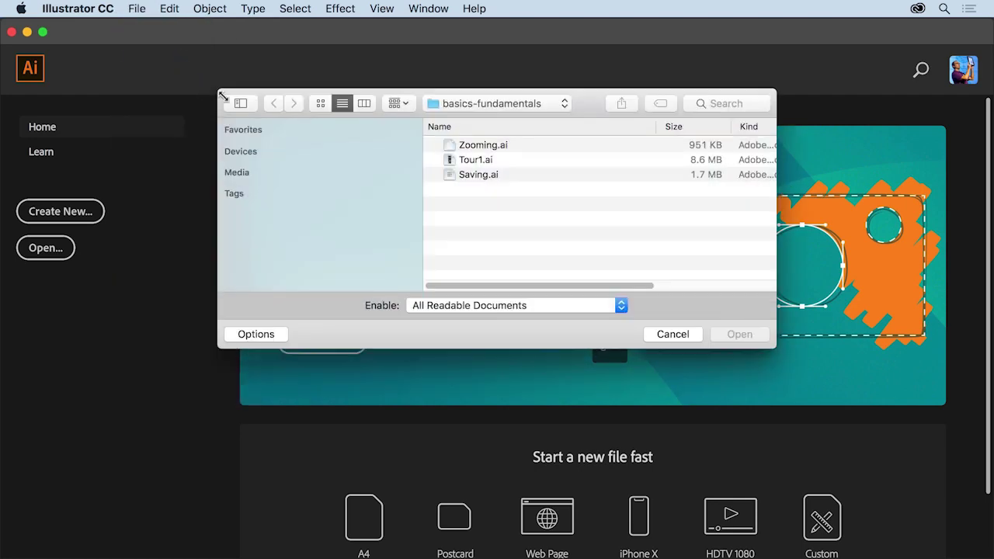
left_click(505, 162)
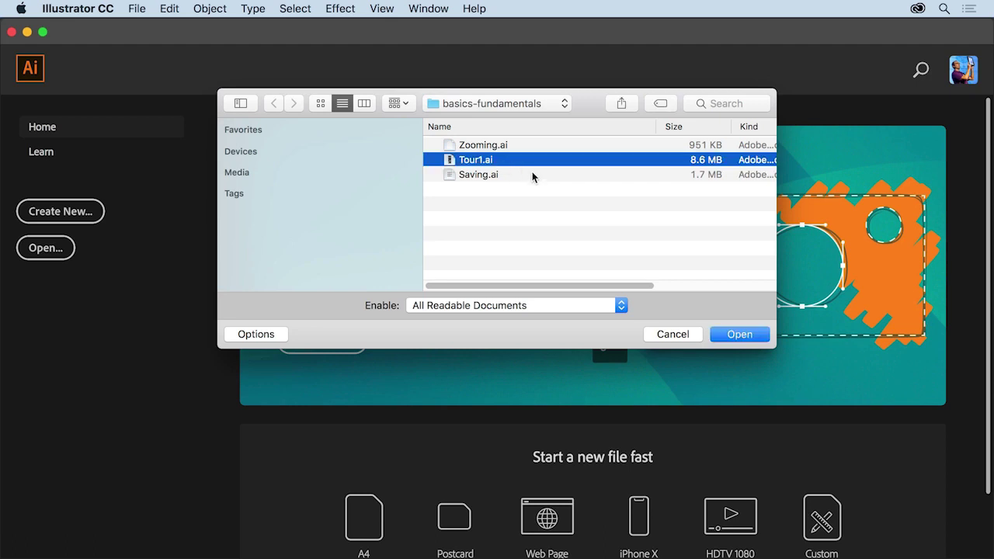
left_click(739, 334)
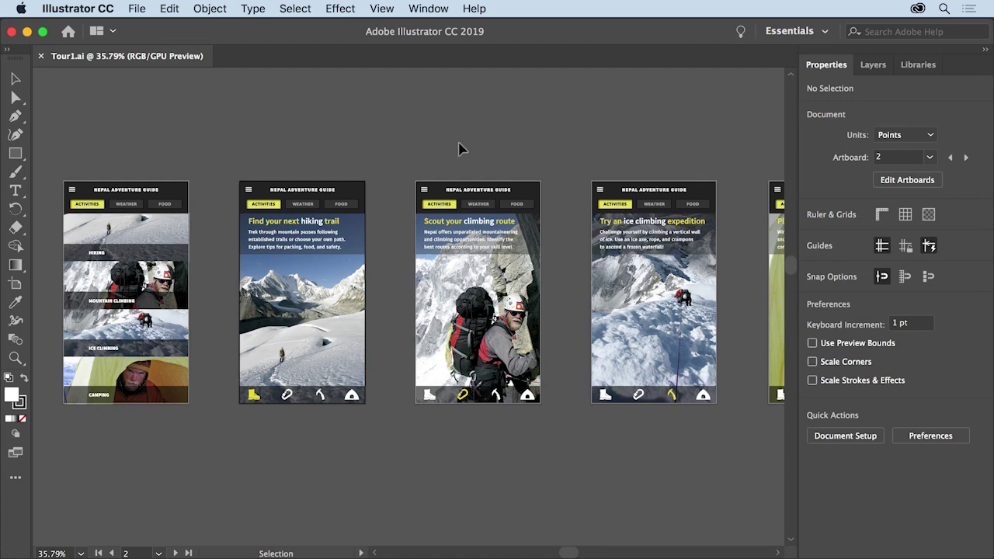
Step: Show all five Nepal Adventure Guide artboards at once with View > Fit All in Window
left_click(392, 9)
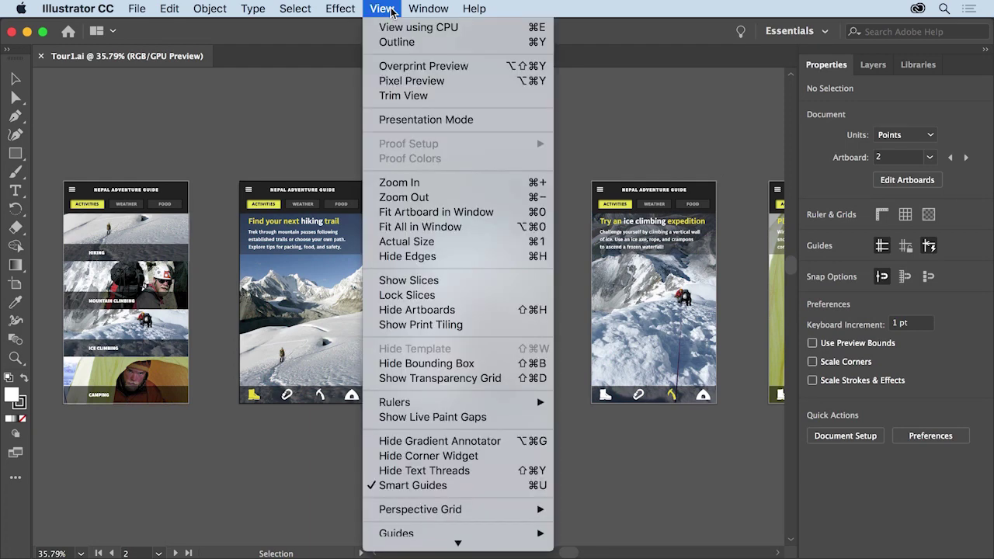
left_click(460, 227)
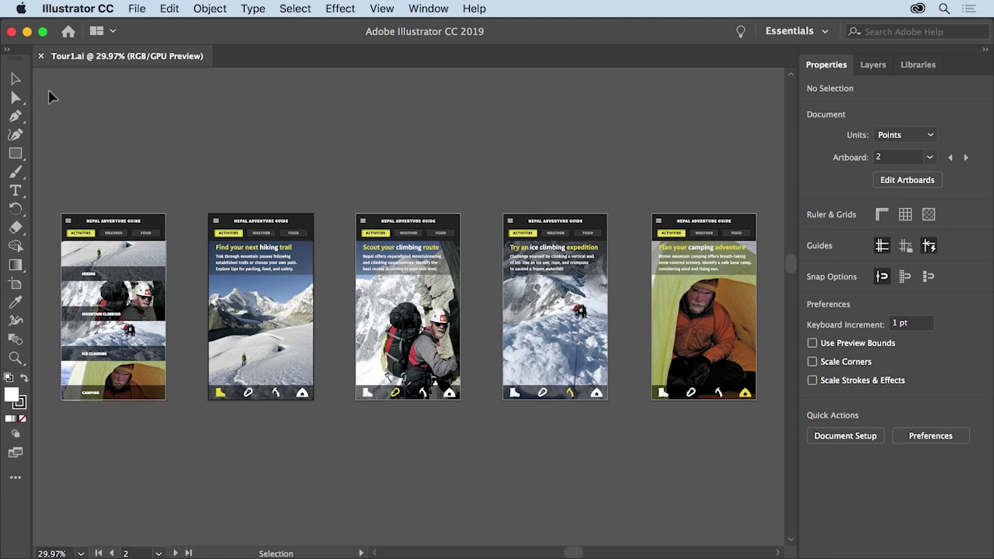
left_click(21, 158)
left_click(21, 158)
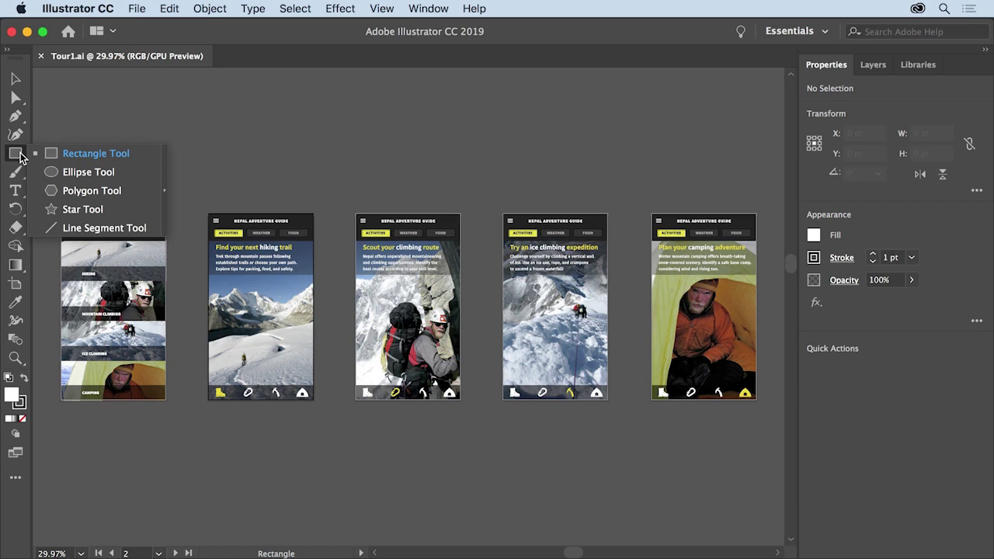
left_click(120, 173)
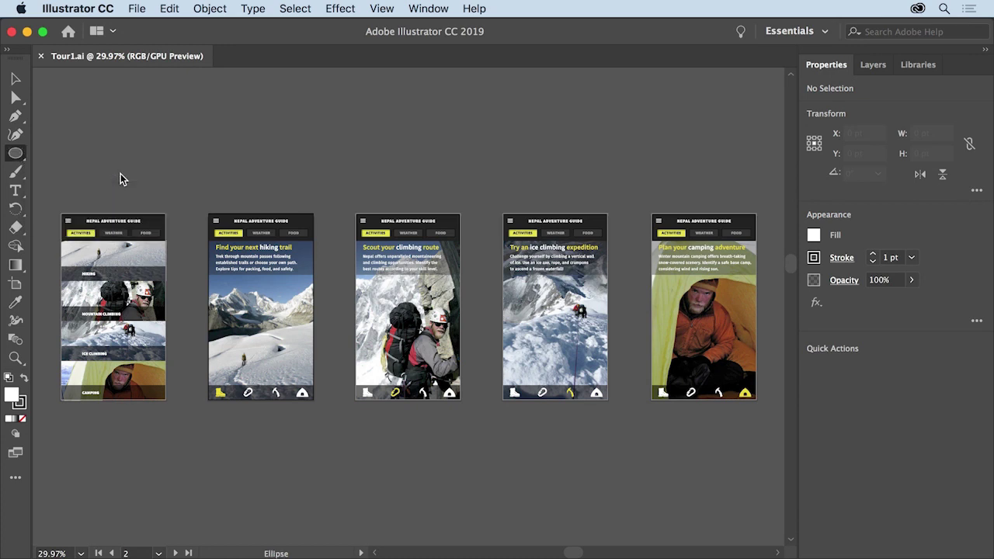
left_click(17, 80)
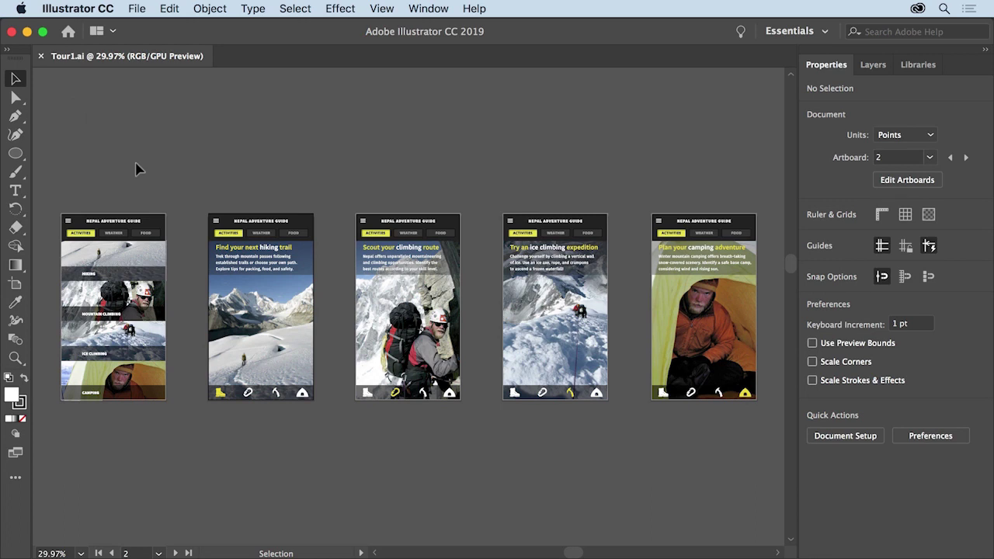
Step: Select the hiking artboard's header bar and change its fill from black to a grey swatch
left_click(309, 225)
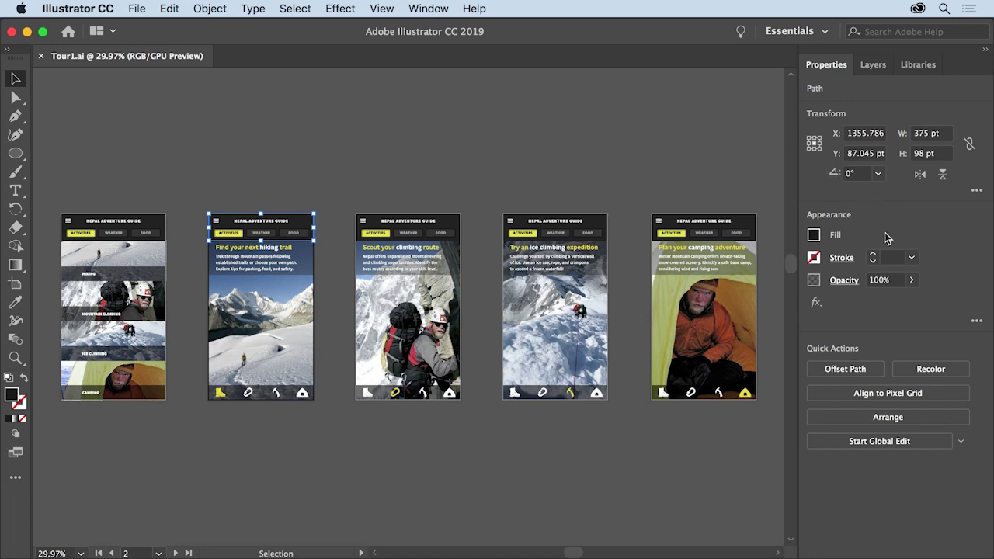
left_click(813, 236)
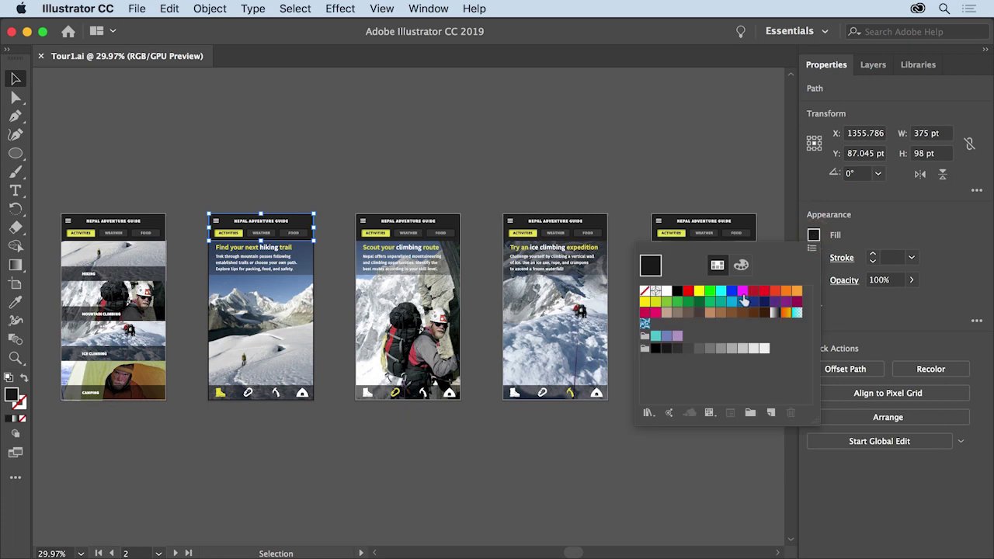
left_click(709, 349)
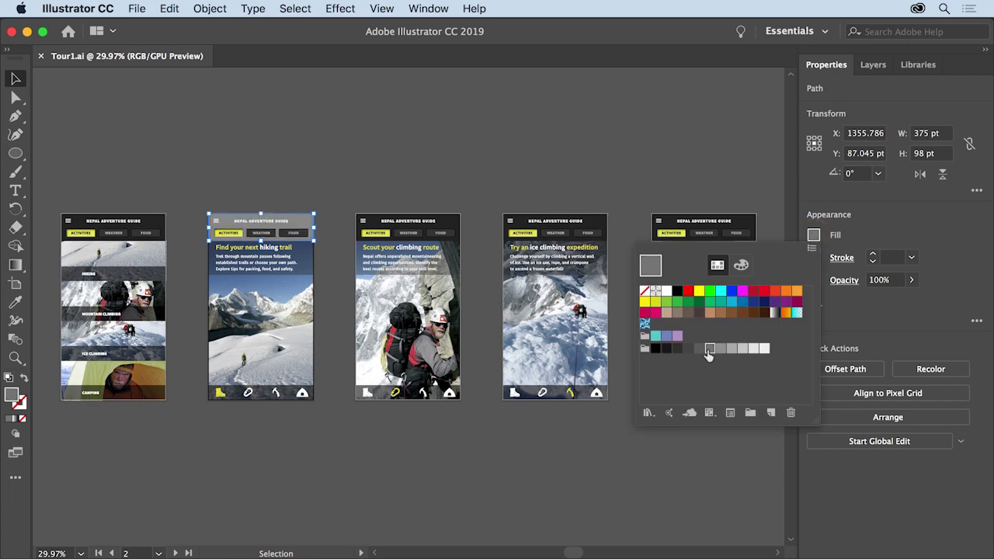
key("Escape")
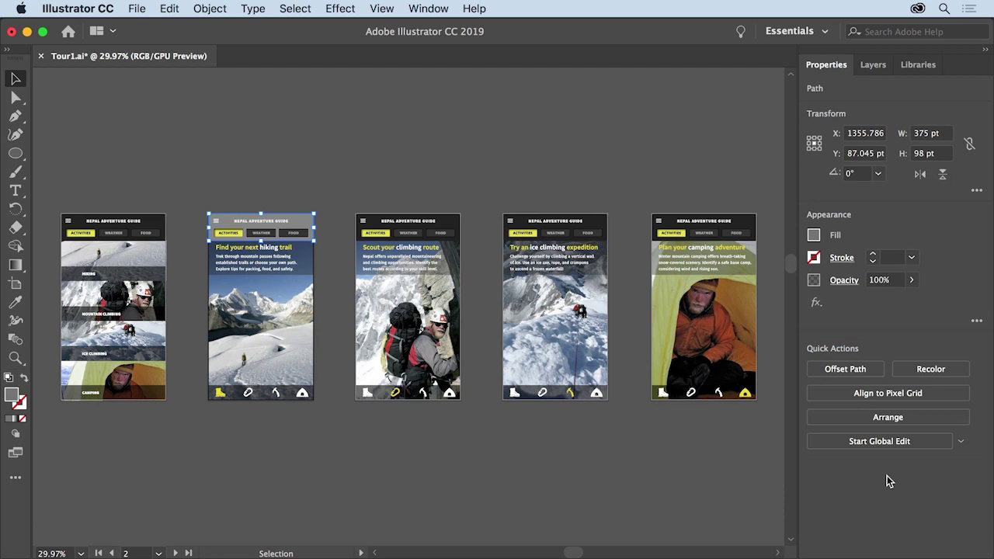
left_click(850, 262)
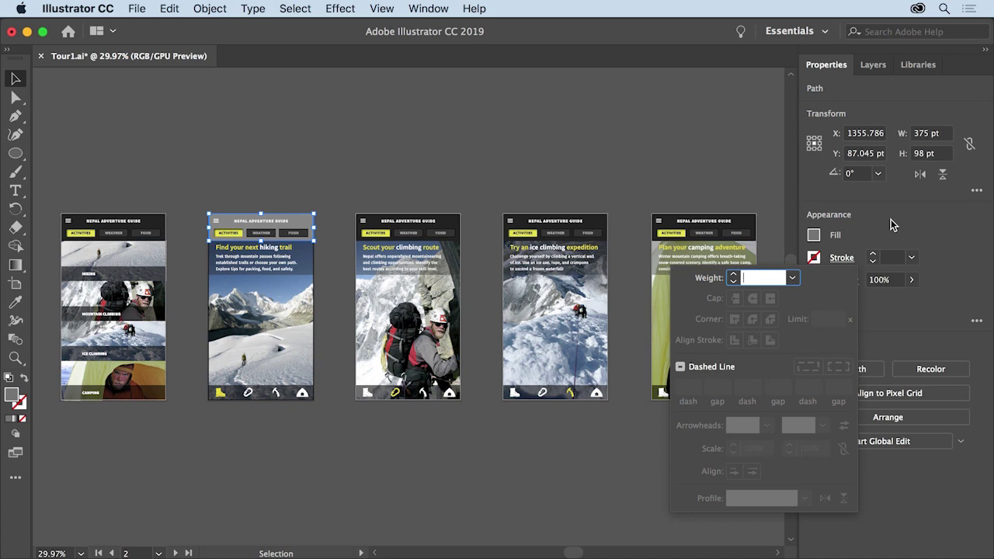
left_click(891, 219)
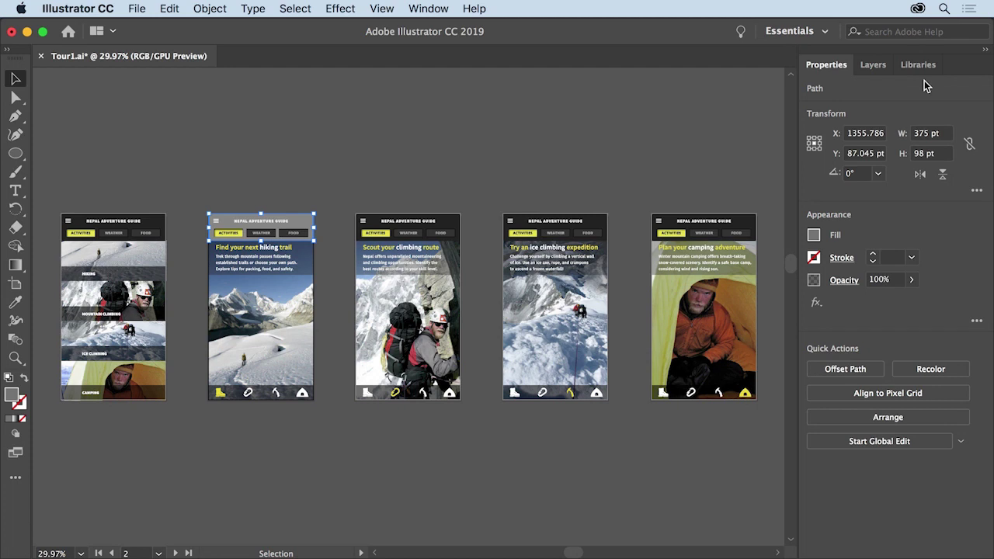
left_click(876, 66)
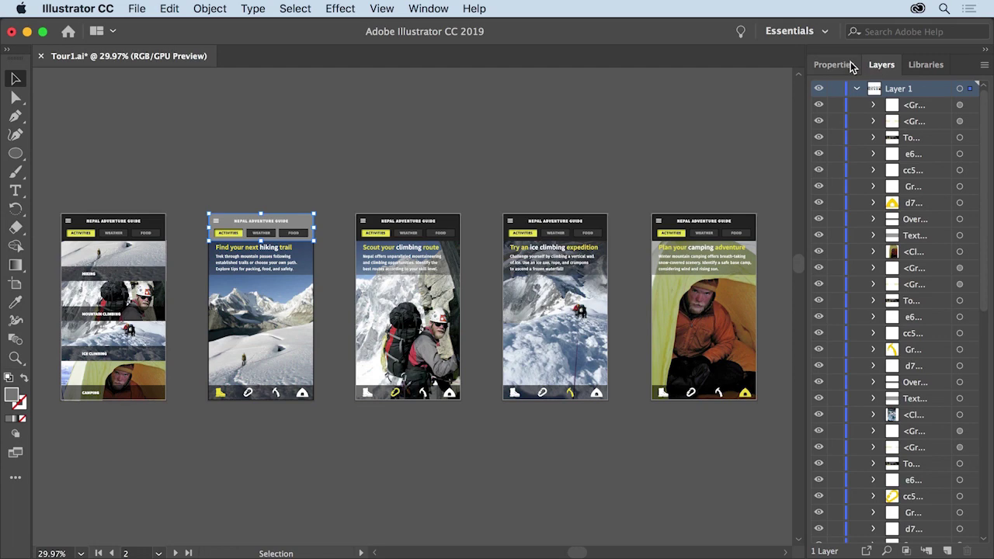
left_click(842, 66)
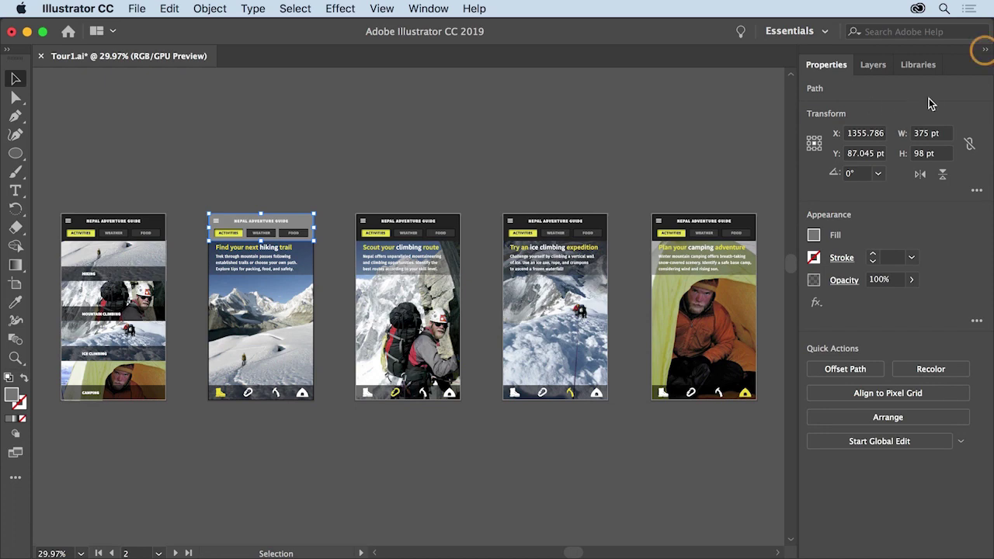
left_click(986, 52)
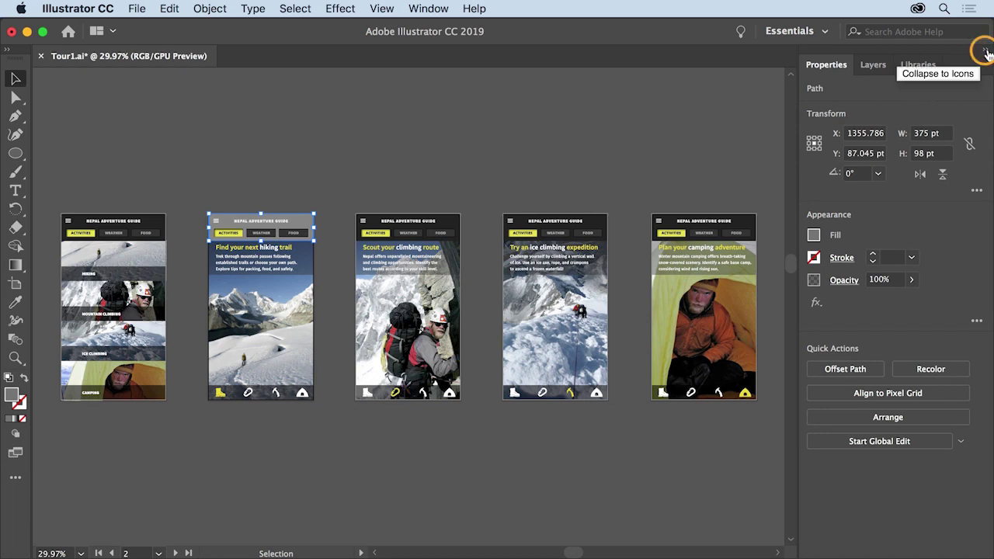
left_click(986, 52)
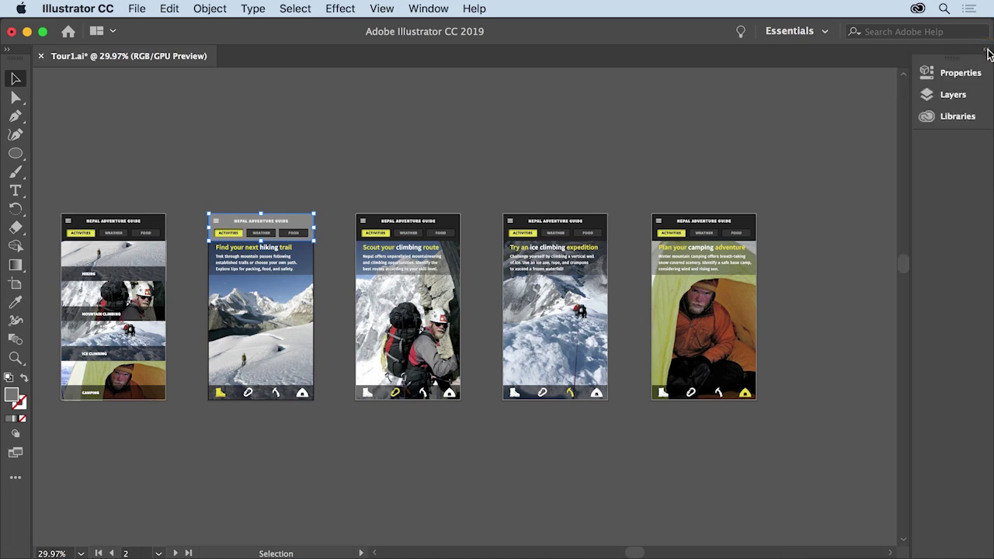
left_click(955, 71)
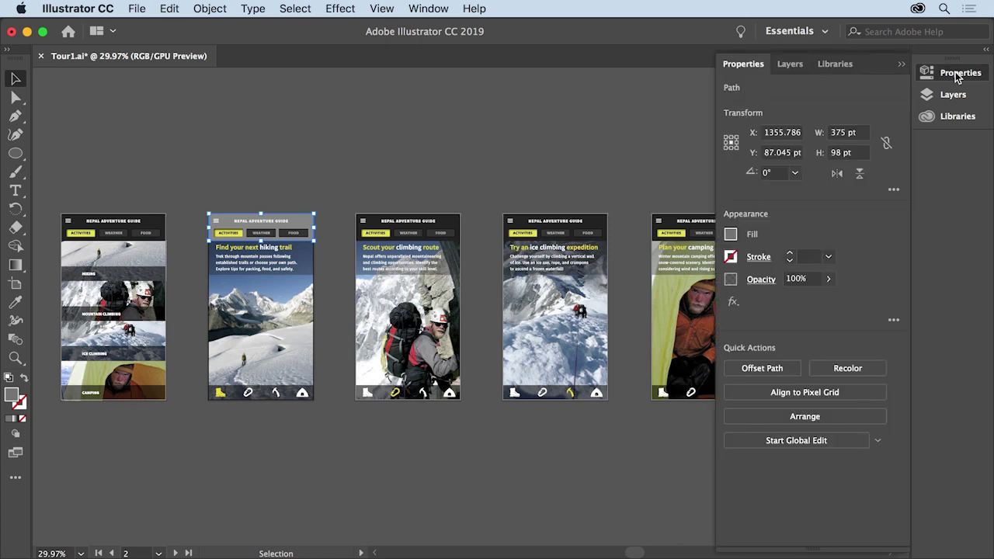
left_click(955, 71)
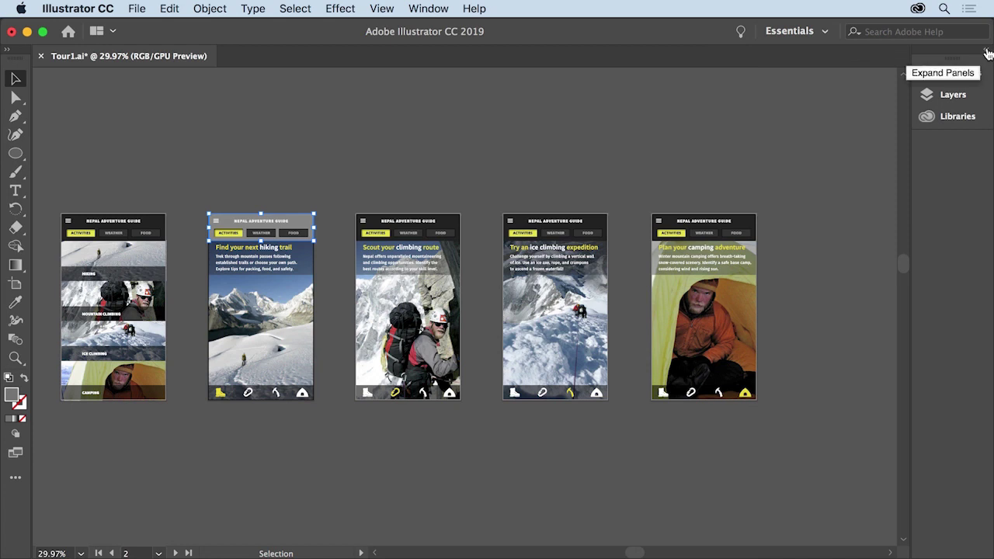
left_click(988, 53)
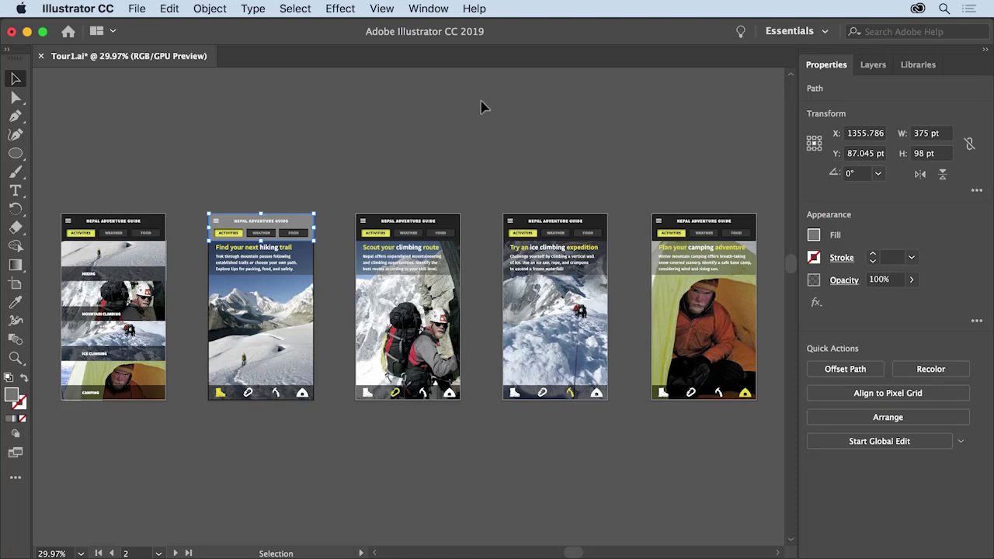
Step: Bring up the Align panel from the Window menu
left_click(448, 13)
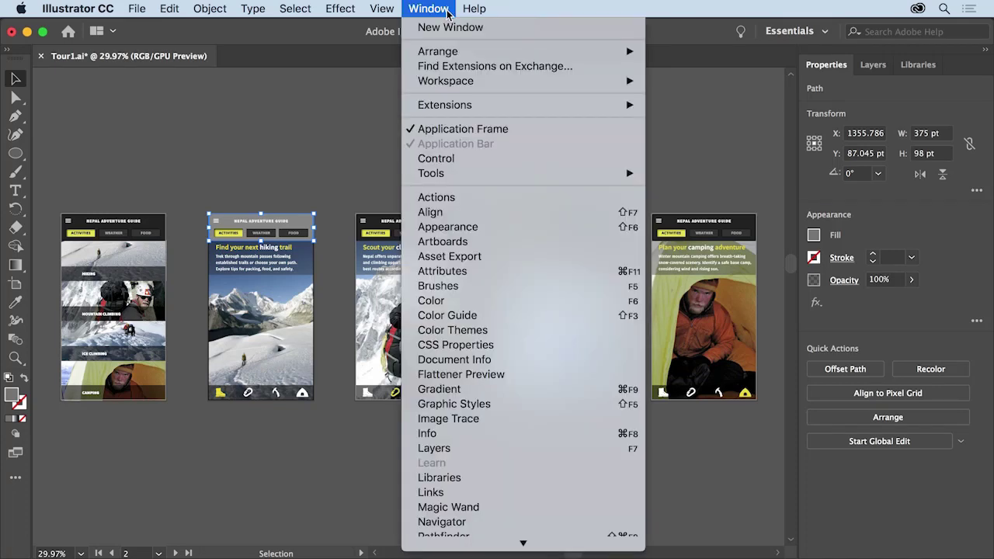
scroll(499, 384, "down", 2)
scroll(499, 391, "down", 1)
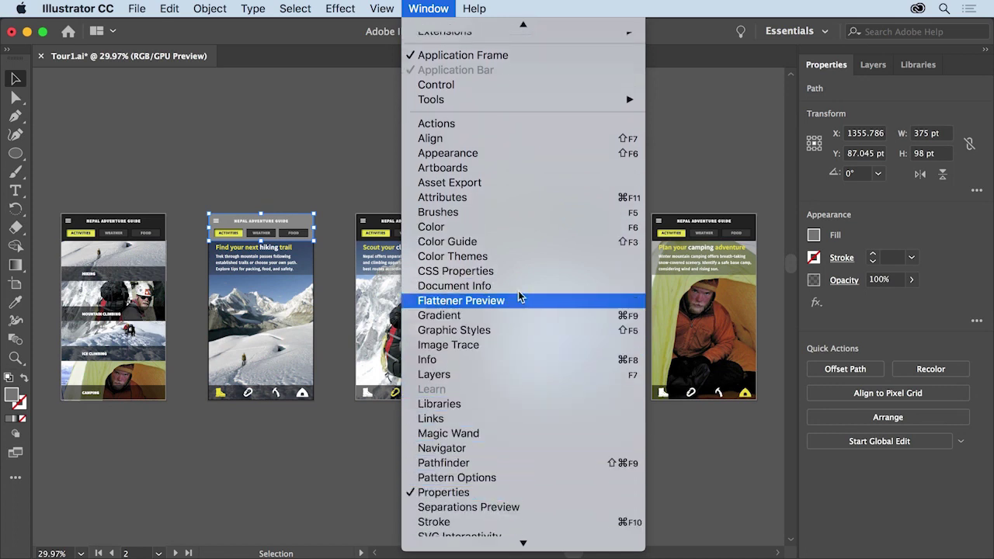
left_click(534, 139)
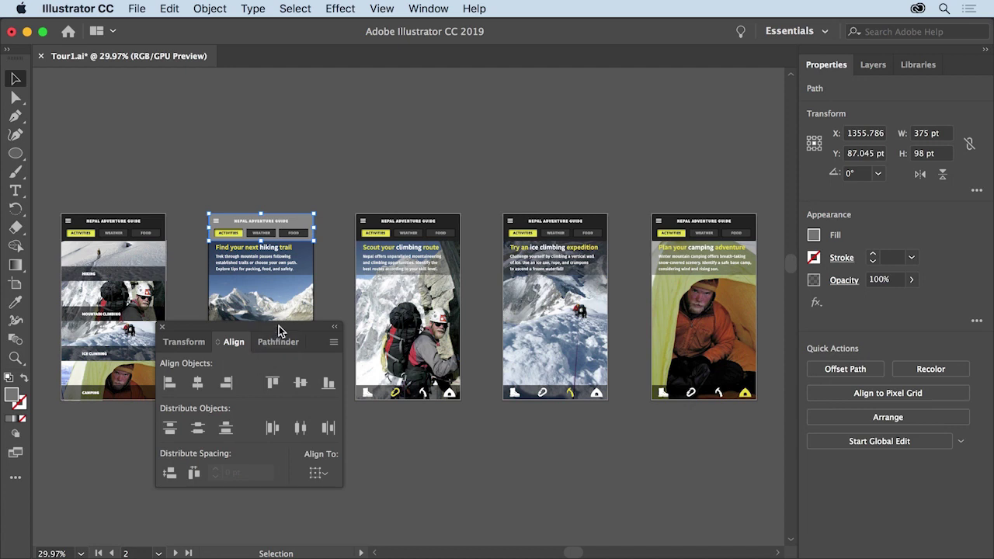
Step: Dock the Align panel beside Libraries and close the floating Transform and Pathfinder panels
left_click_drag(279, 325, 543, 135)
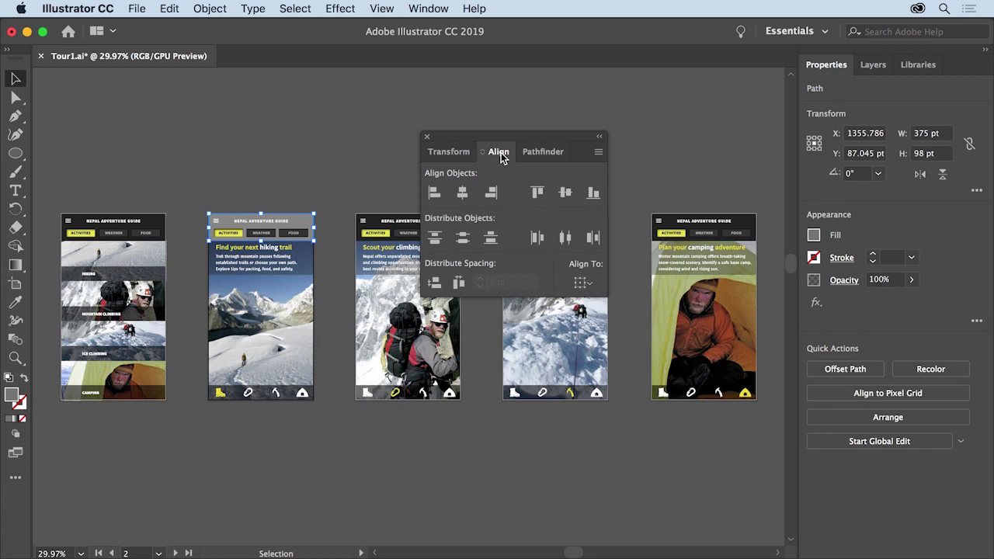
left_click_drag(501, 158, 893, 68)
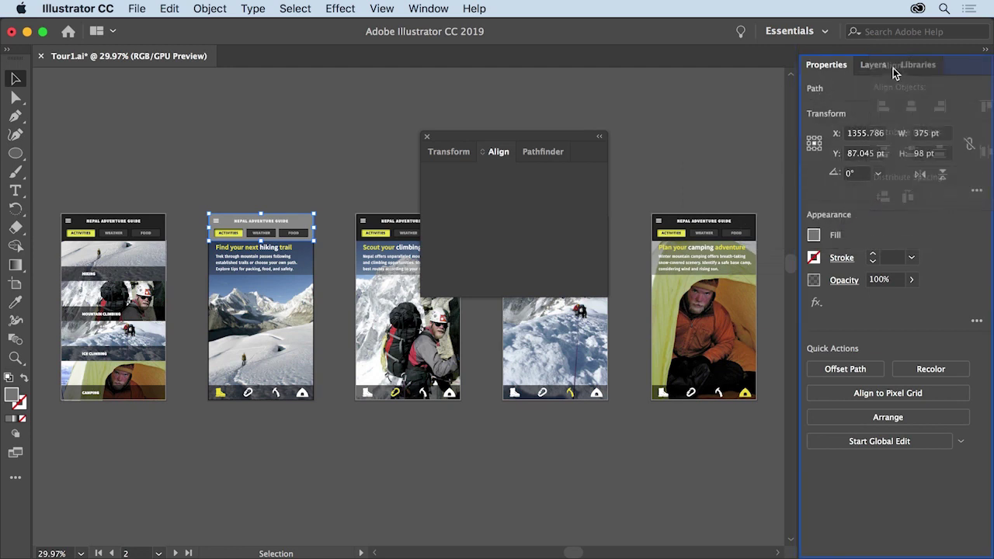
left_click_drag(892, 67, 893, 68)
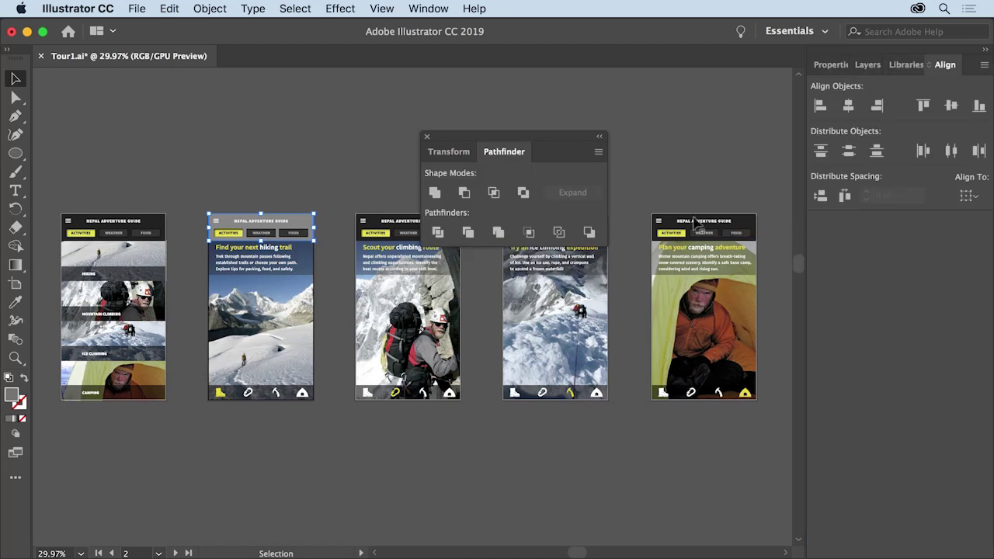
left_click(426, 136)
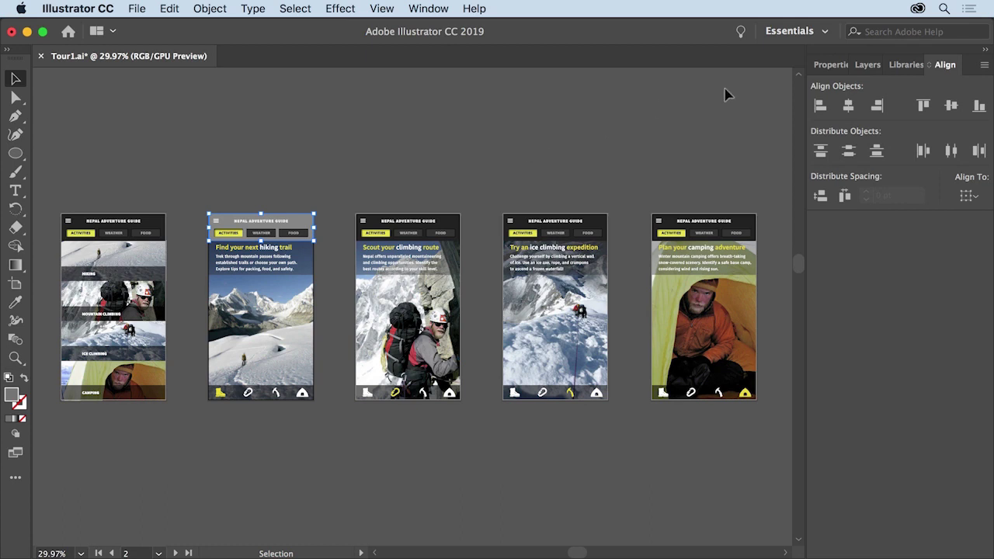
Step: Reset the Essentials workspace to its defaults, then choose File > Close for Tour1.ai
left_click(824, 34)
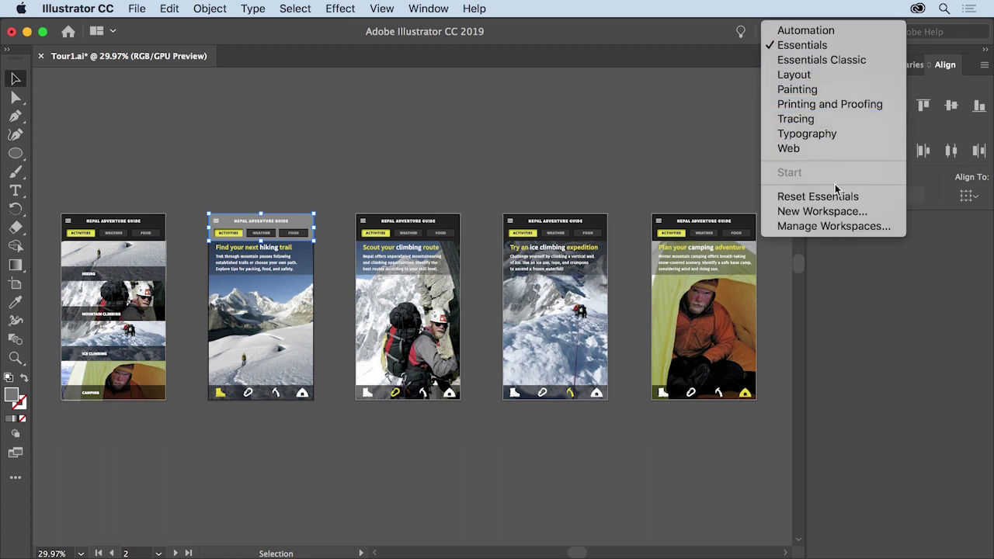
left_click(870, 201)
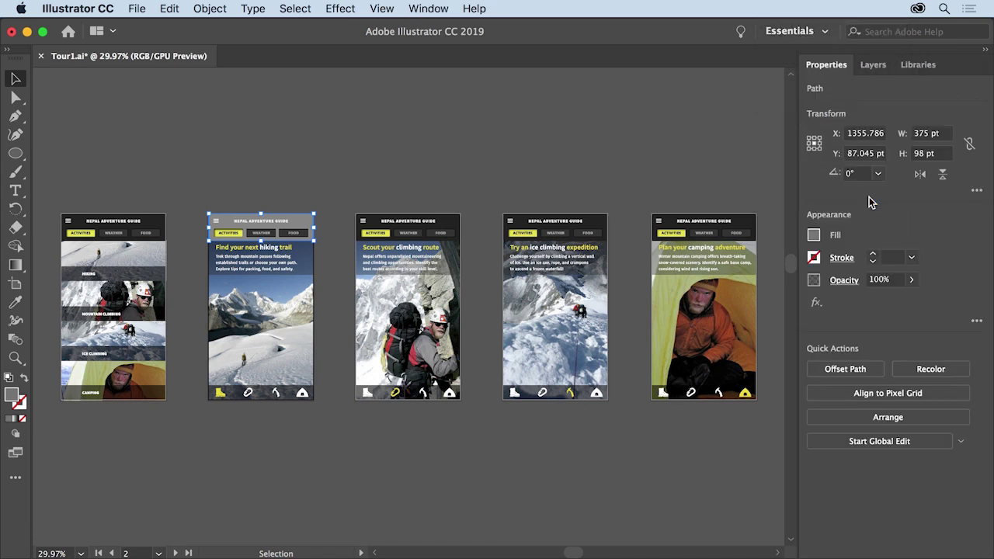
left_click(816, 35)
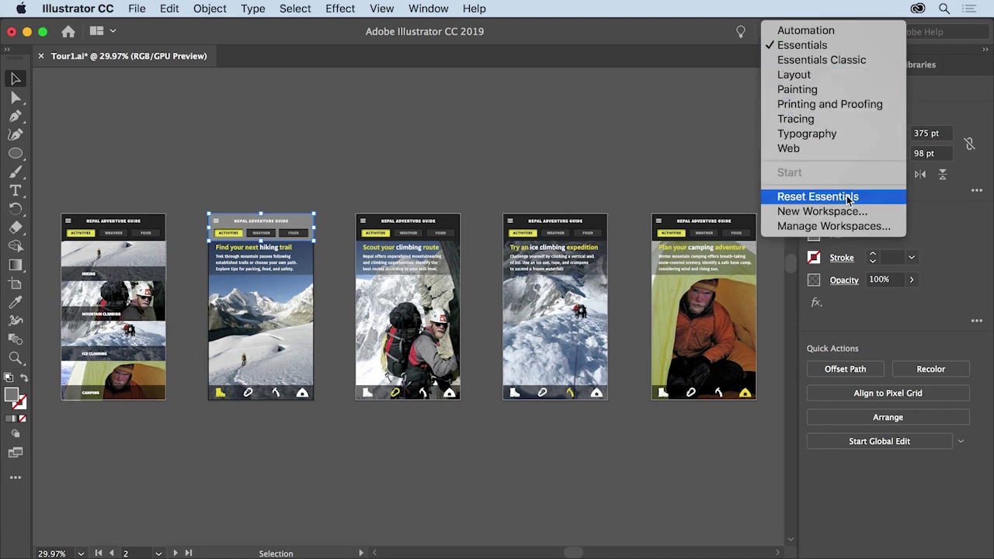
left_click(694, 173)
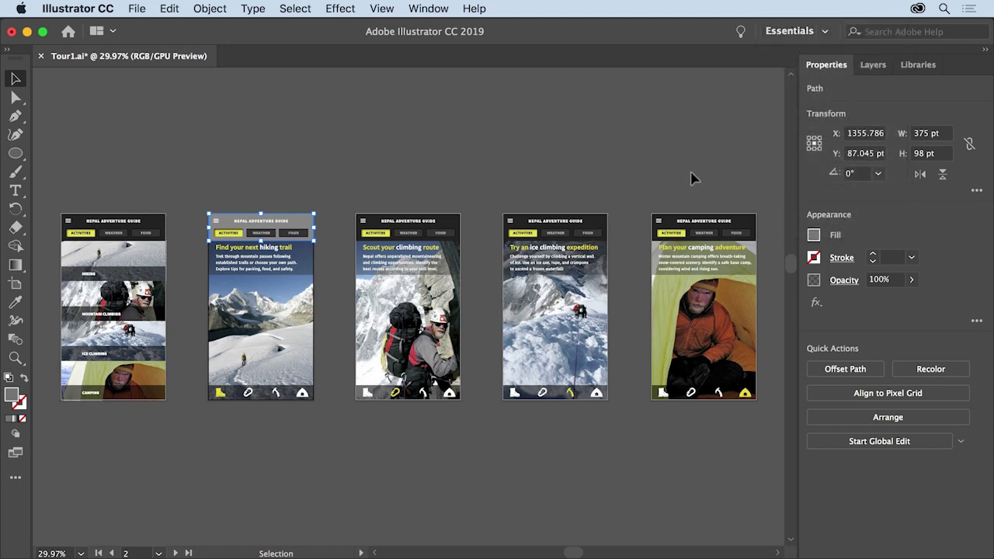
left_click(137, 11)
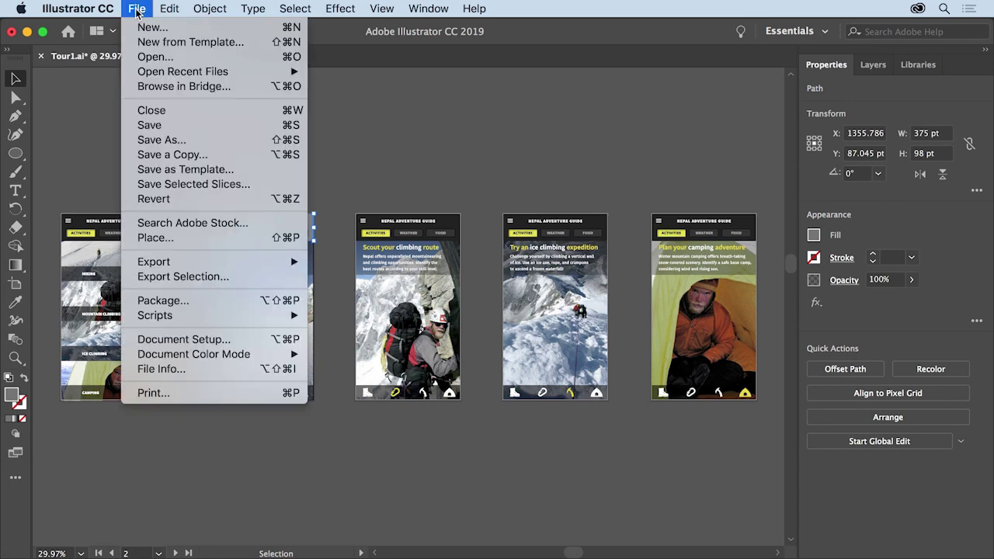
left_click(186, 112)
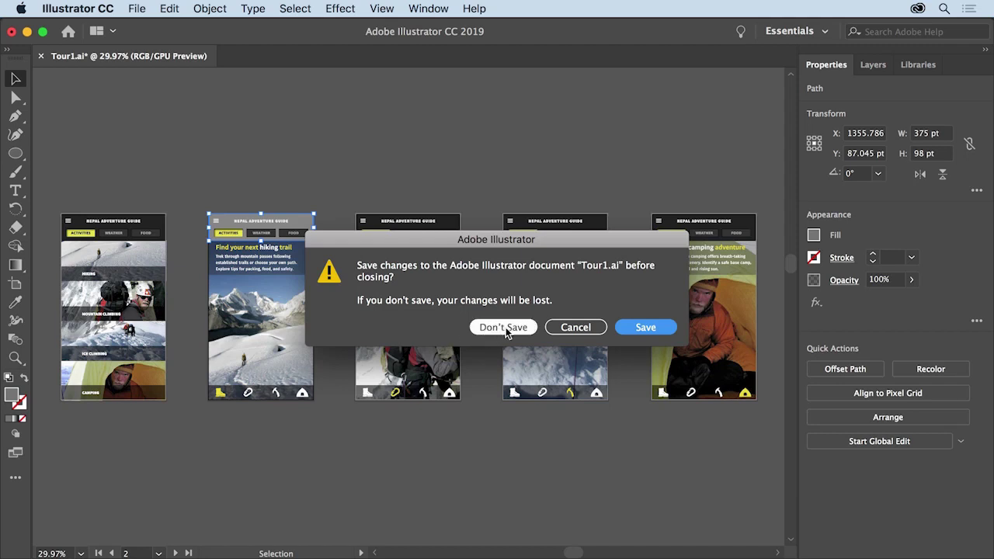
Step: Discard Tour1.ai's changes by choosing Don't Save
left_click(503, 327)
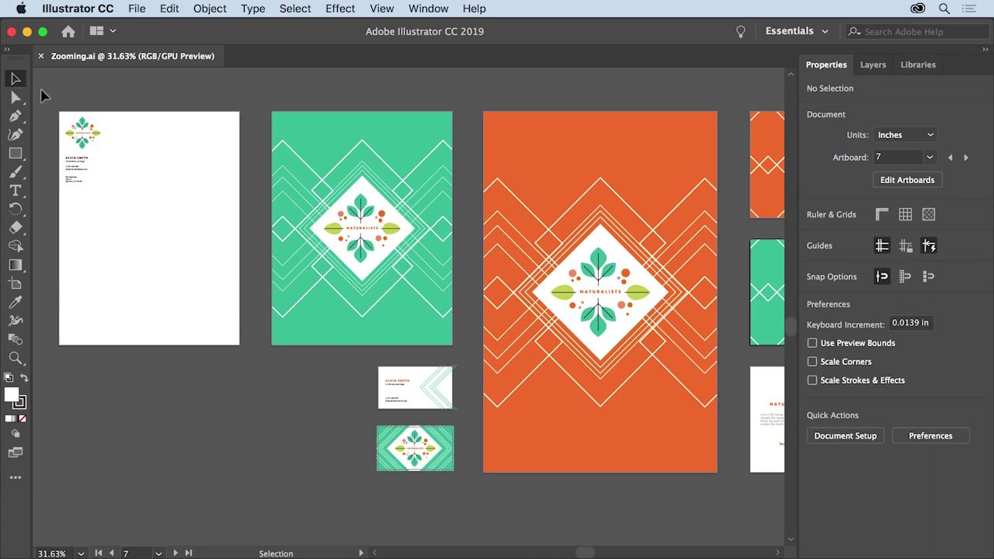
Step: Select the Naturalists logo group and fit the letterhead artboard in the window
left_click(86, 126)
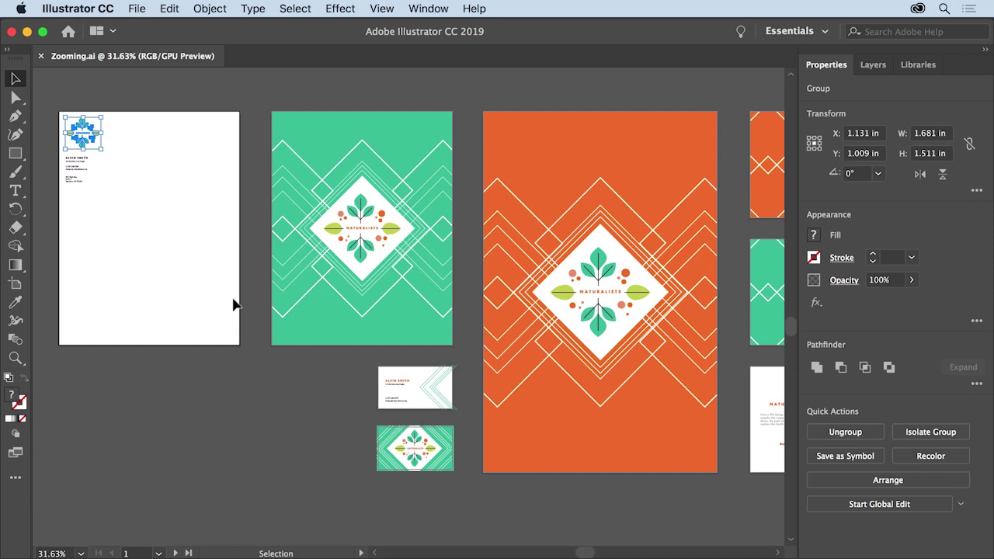
left_click(385, 9)
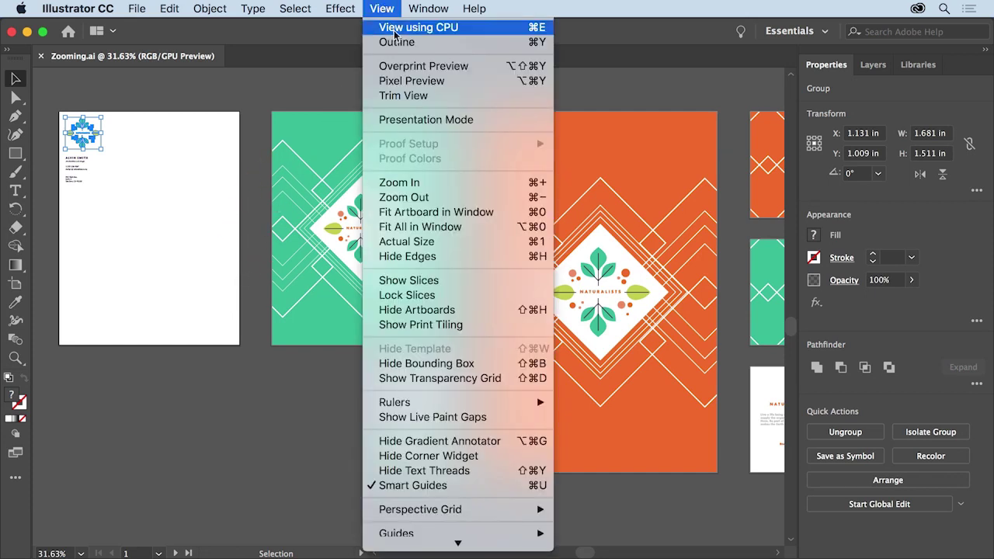
left_click(501, 212)
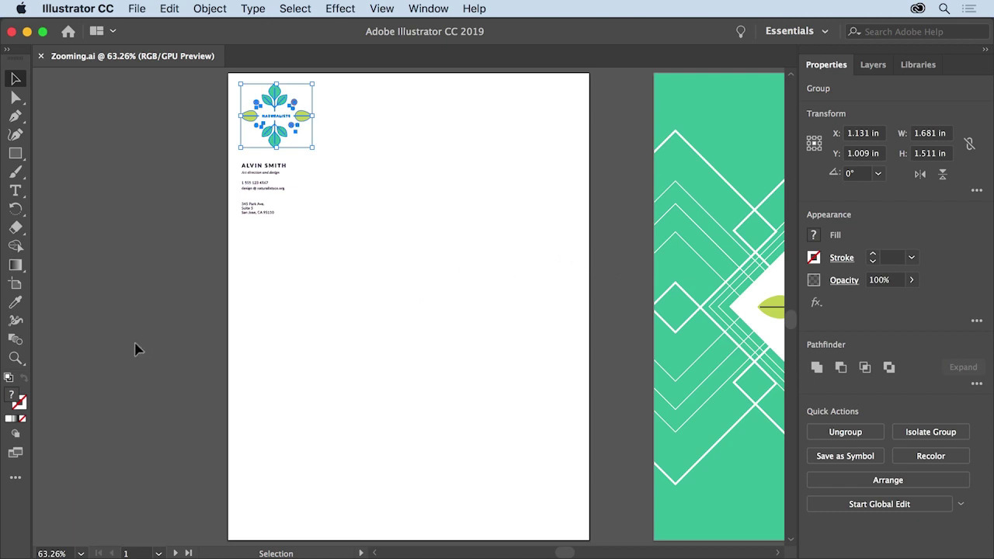
Step: Pan with the Hand tool to the posters and business cards, then fit all artboards in the window
left_click(15, 358)
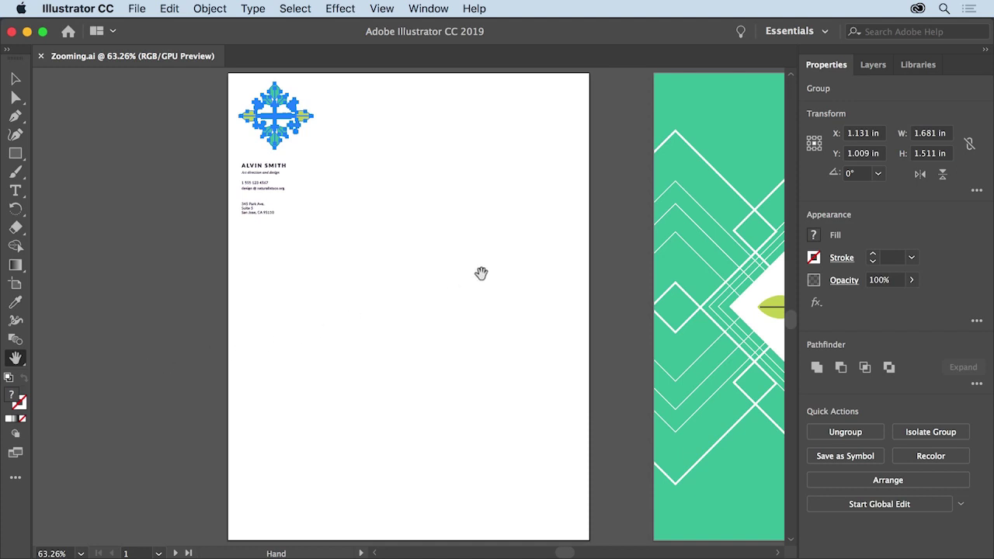
left_click_drag(482, 273, 59, 259)
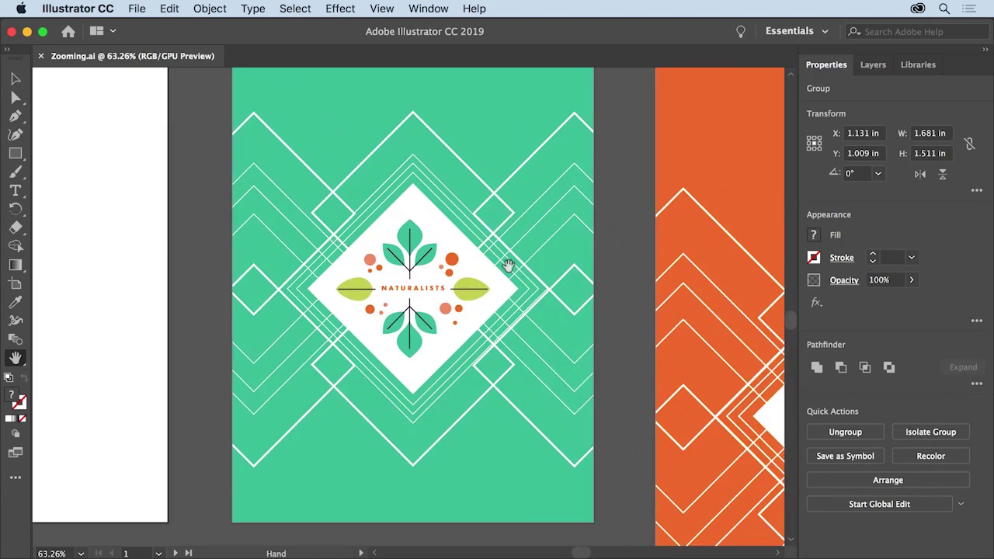
left_click_drag(645, 373, 318, 99)
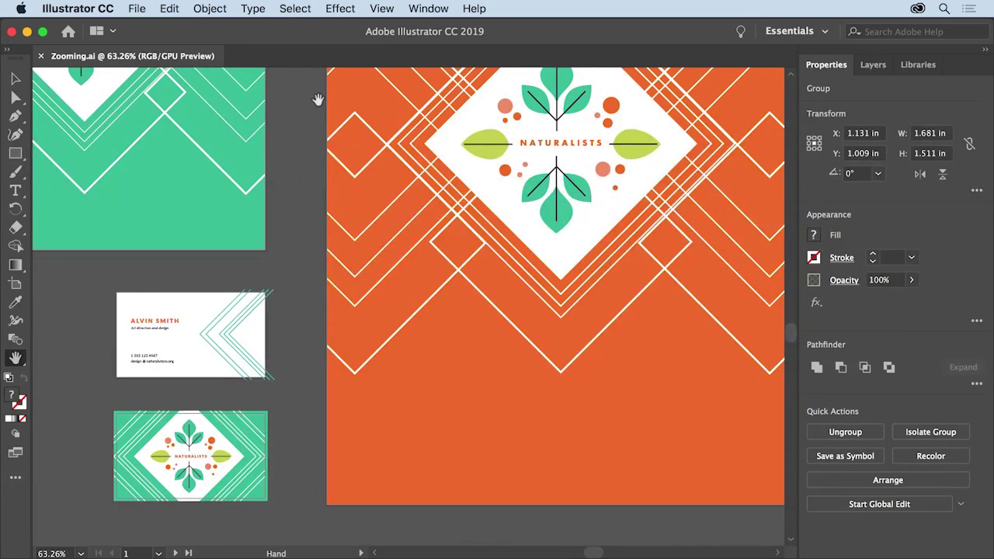
left_click(382, 8)
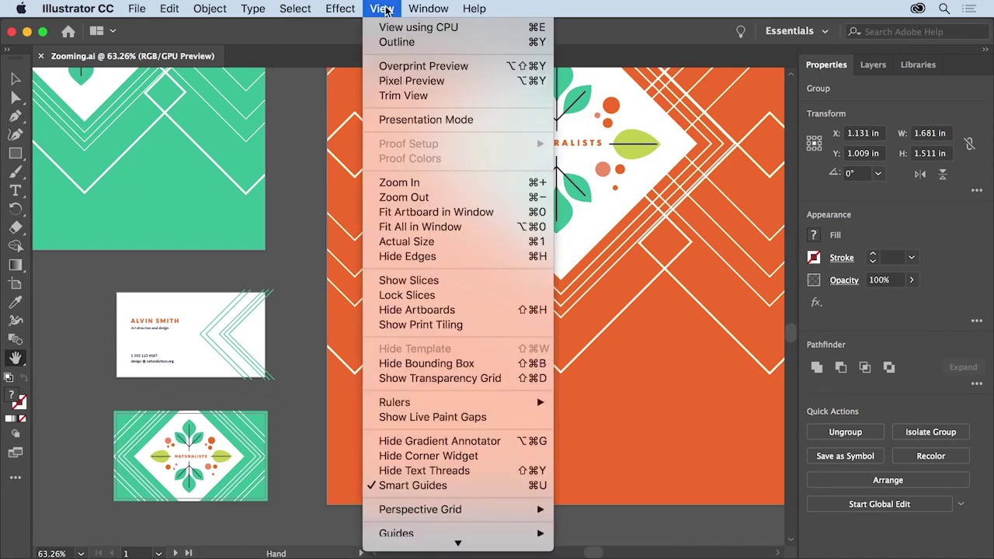
left_click(469, 227)
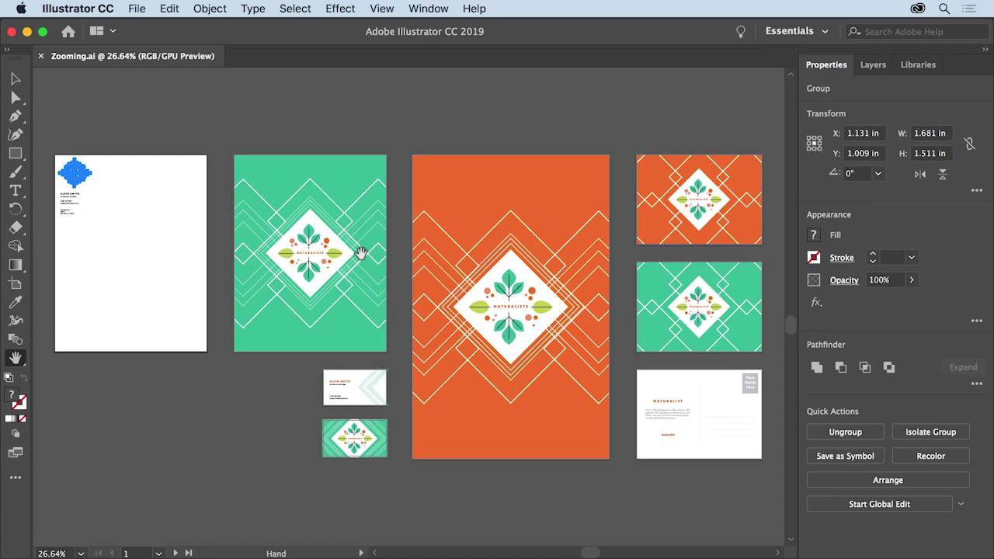
Step: Deselect the logo, then zoom in with the Zoom tool through 33.33% and 50% to 66.67%
left_click(308, 11)
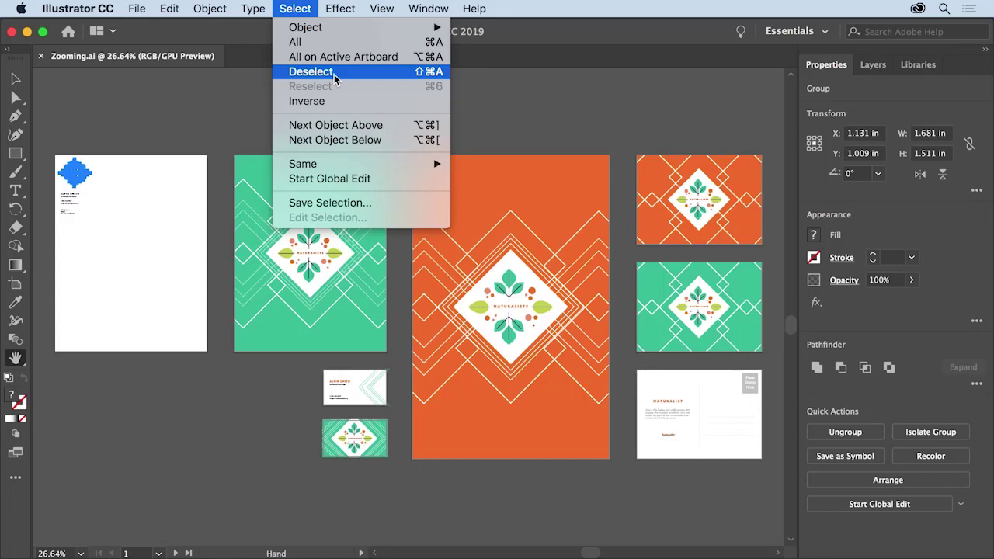
left_click(311, 71)
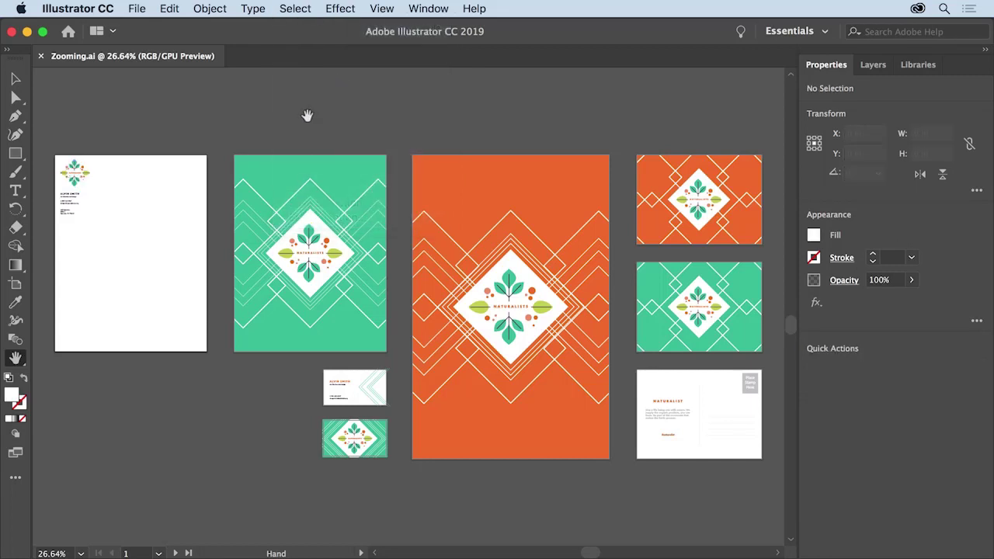
left_click(15, 359)
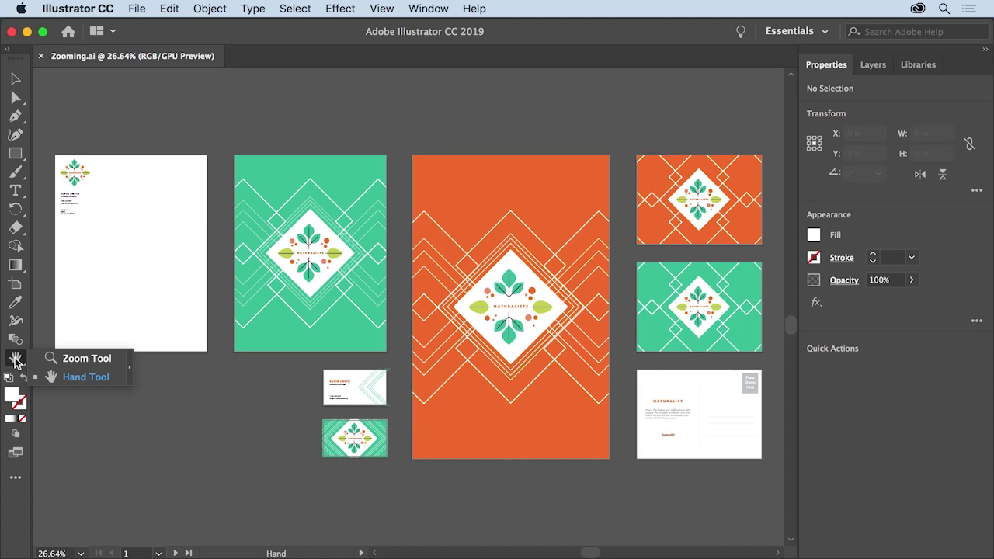
left_click(87, 359)
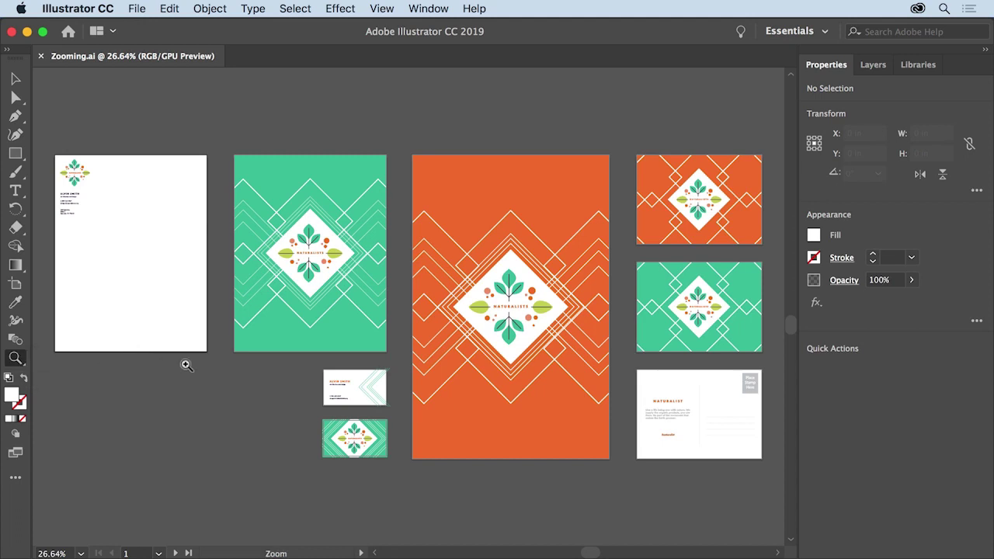
left_click(489, 307)
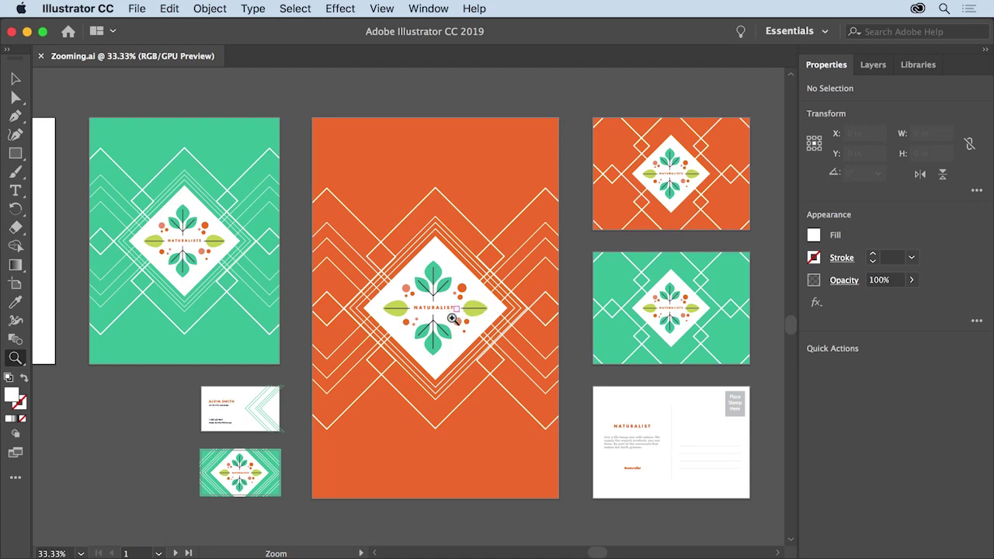
left_click(244, 396)
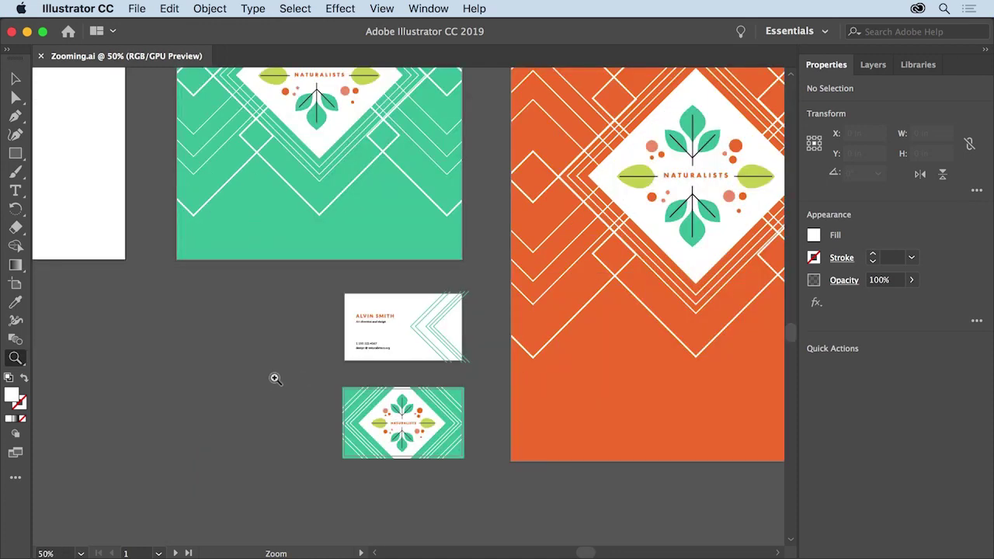
left_click(385, 327)
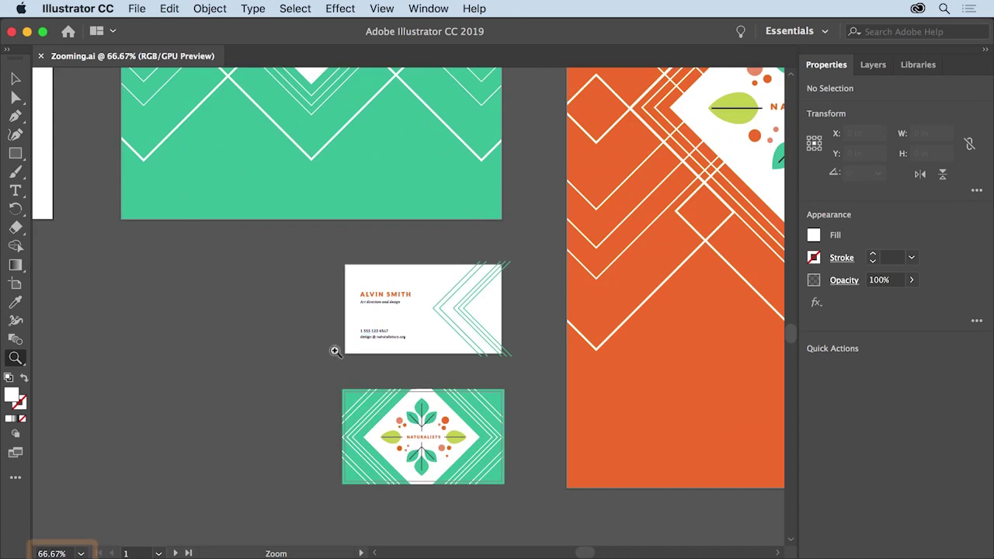
Step: Set the zoom level to 100% from the preset zoom list
left_click(80, 553)
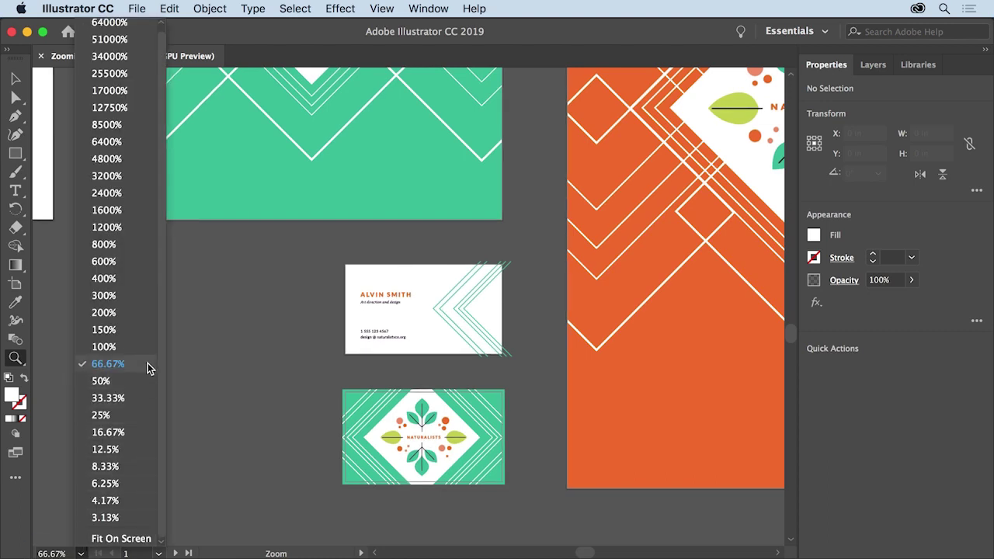
scroll(145, 179, "up", 1)
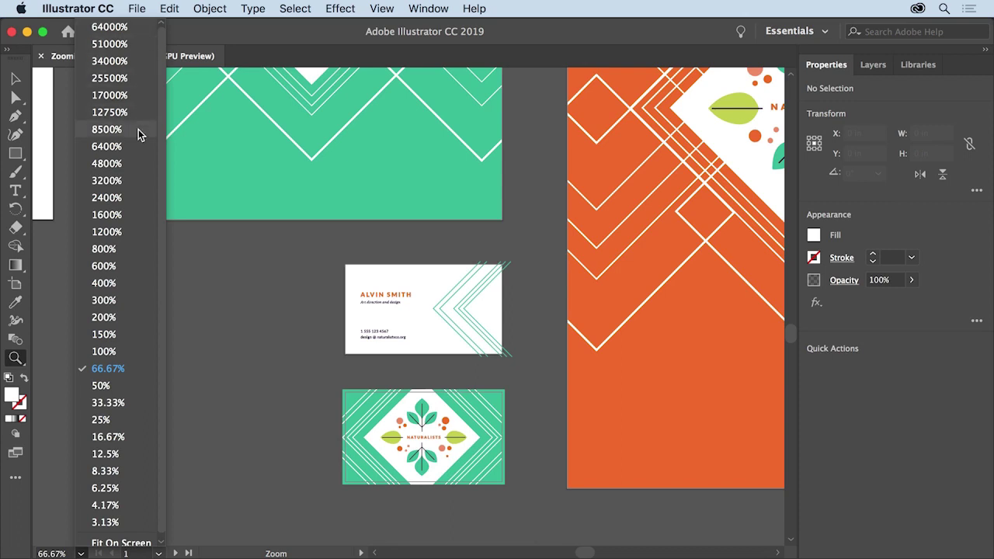
left_click(105, 352)
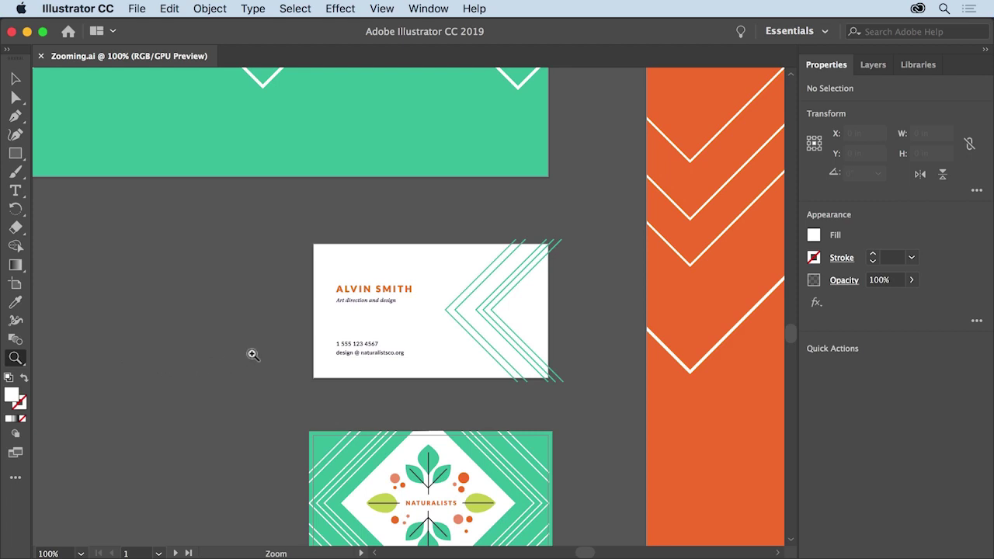
Step: Zoom out in steps through 50% and 33% to 25% to see every artboard
left_click(423, 268, "alt")
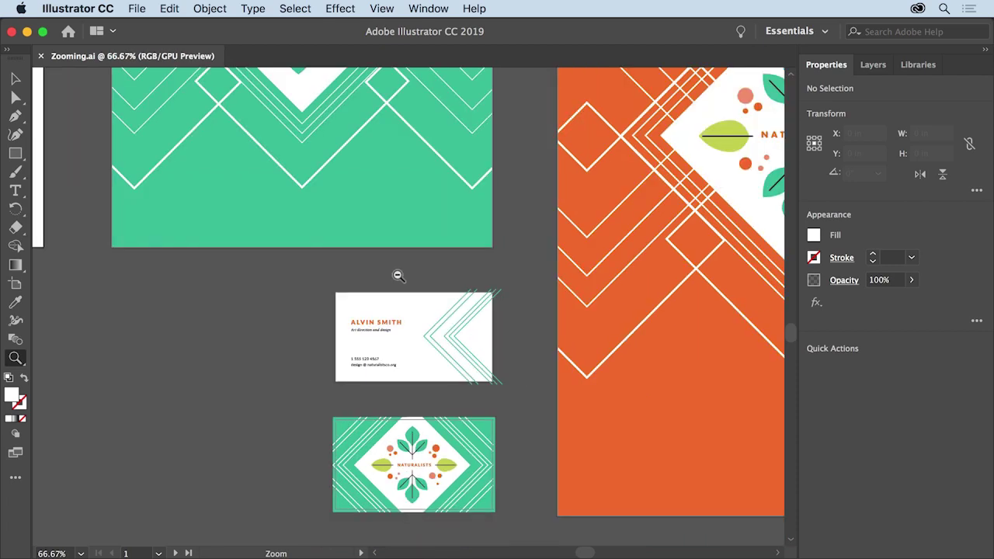
left_click(397, 276, "alt")
left_click(398, 275, "alt")
left_click(397, 275, "alt")
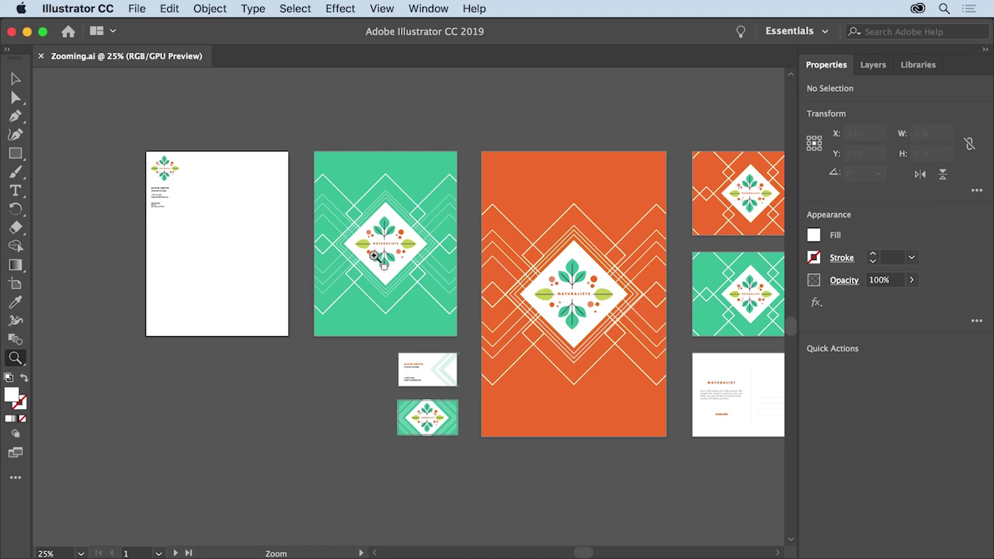
Step: Select the green business card and zoom in around it
left_click(16, 80)
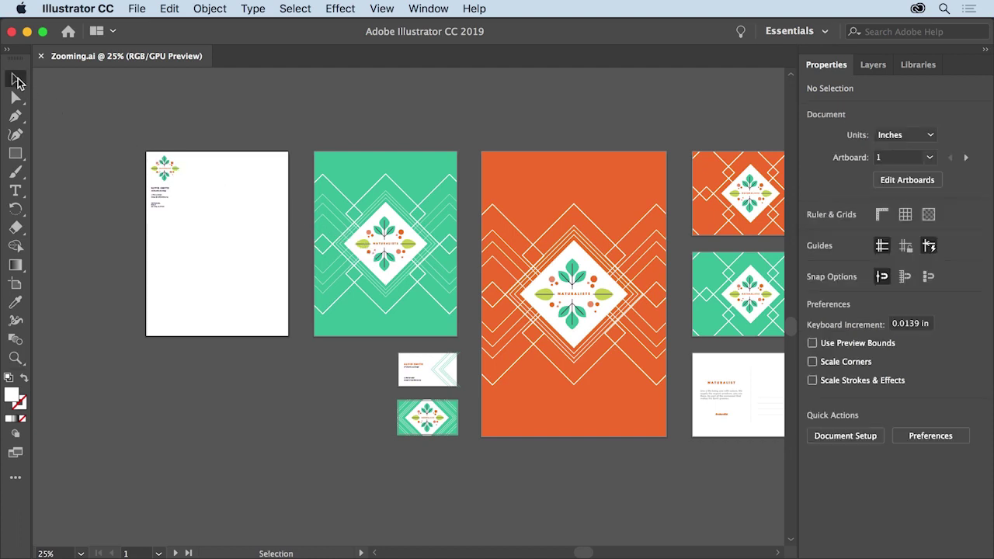
left_click(427, 423)
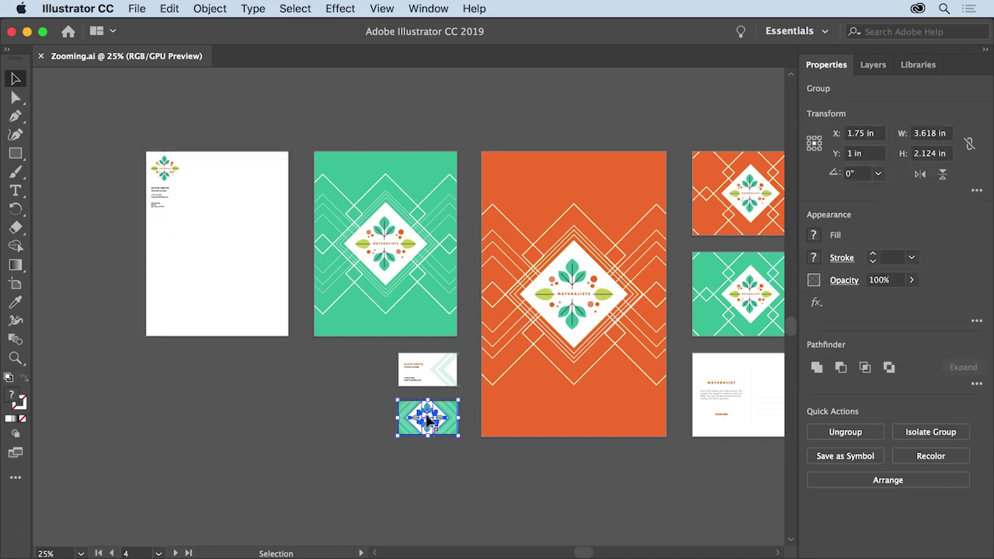
left_click(388, 8)
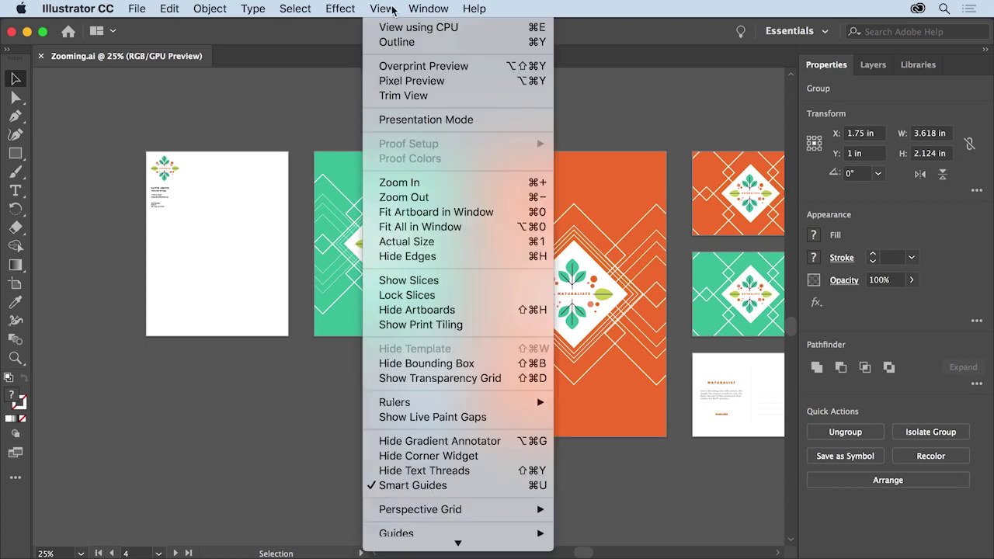
left_click(448, 182)
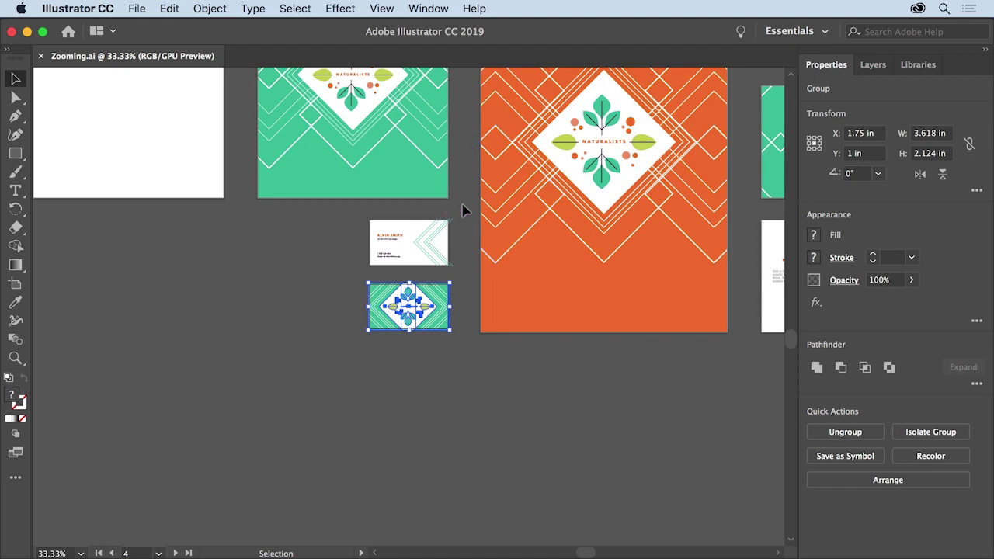
Step: Fit all artboards in the window and deselect the card
left_click(385, 10)
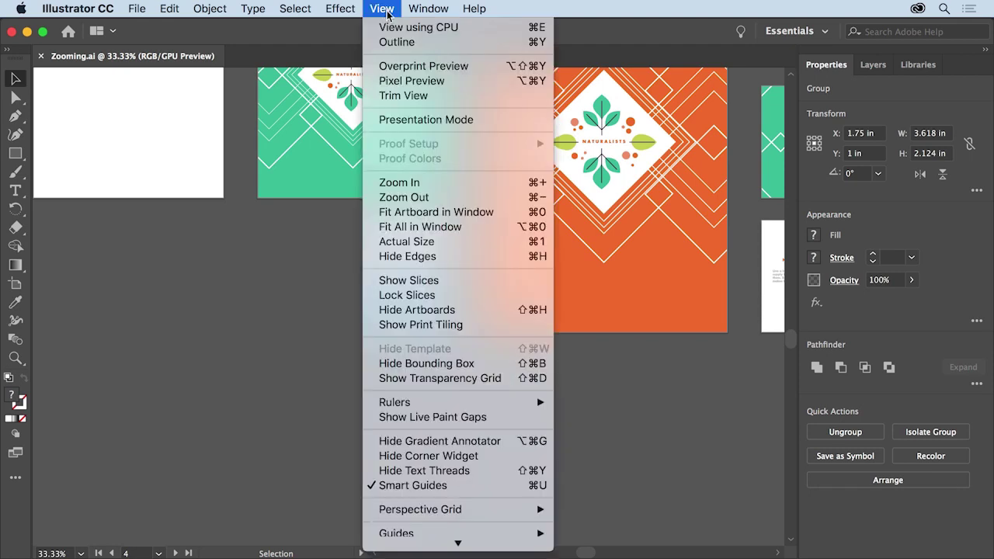
left_click(468, 226)
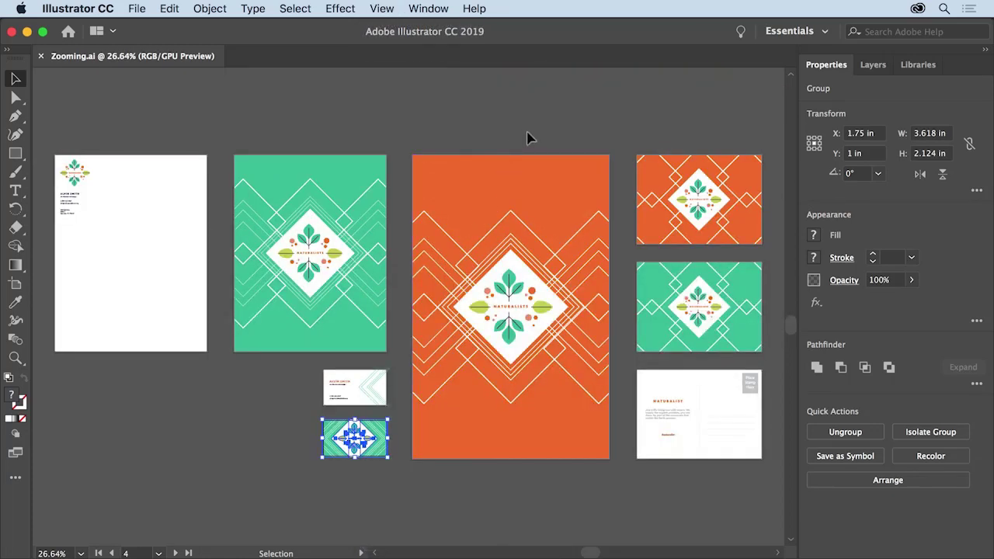
left_click(526, 138)
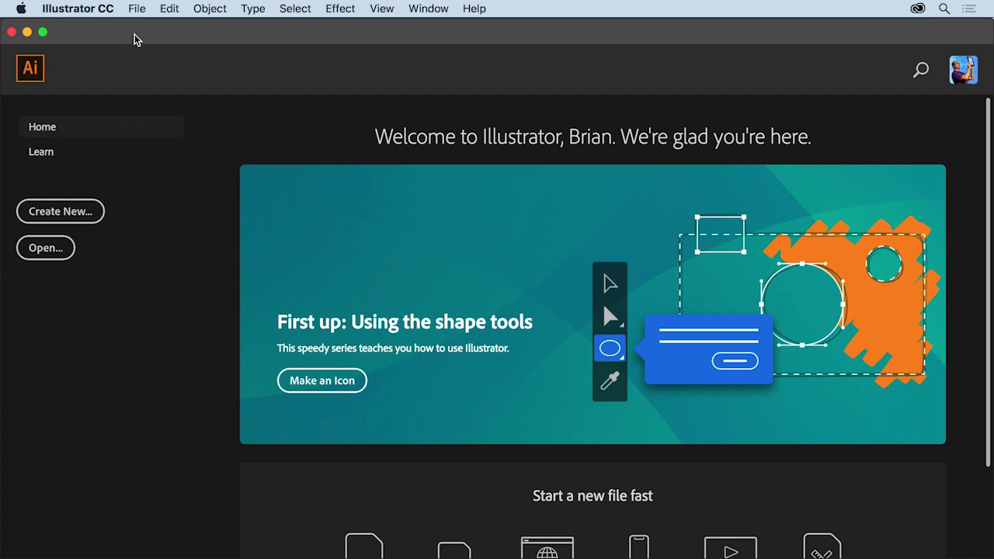
Step: Open the File menu from the Home screen
left_click(137, 9)
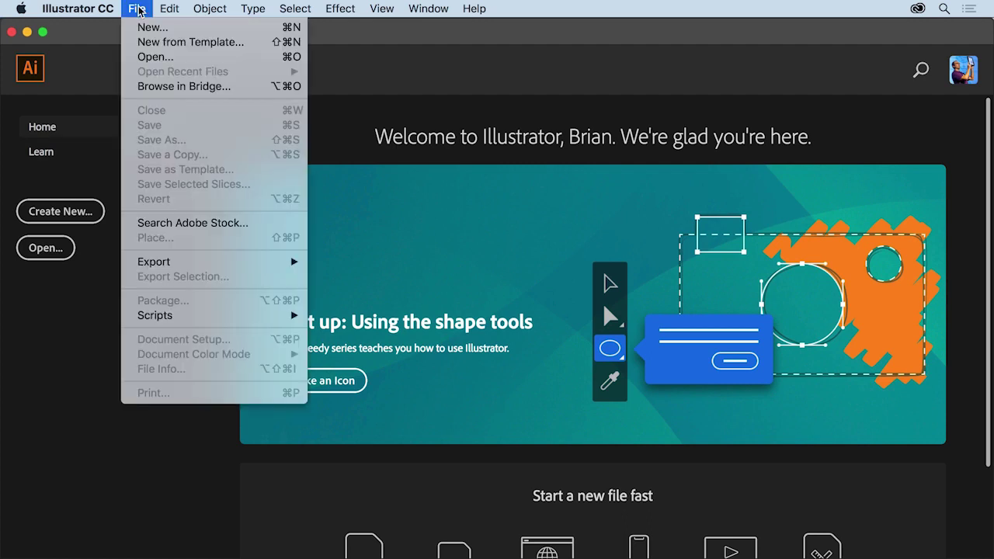
Step: Start a new document from the Print category's Tabloid preset
left_click(172, 28)
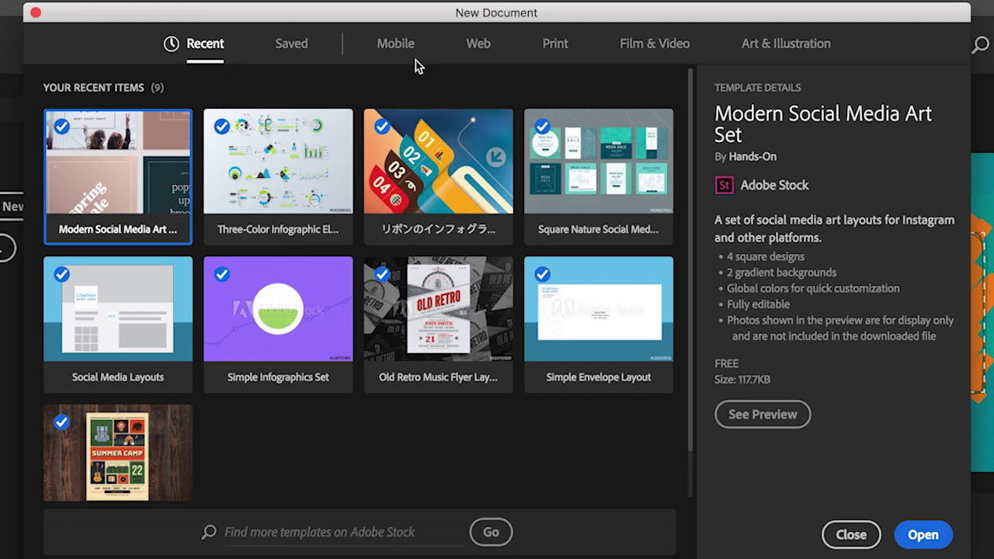
left_click(556, 48)
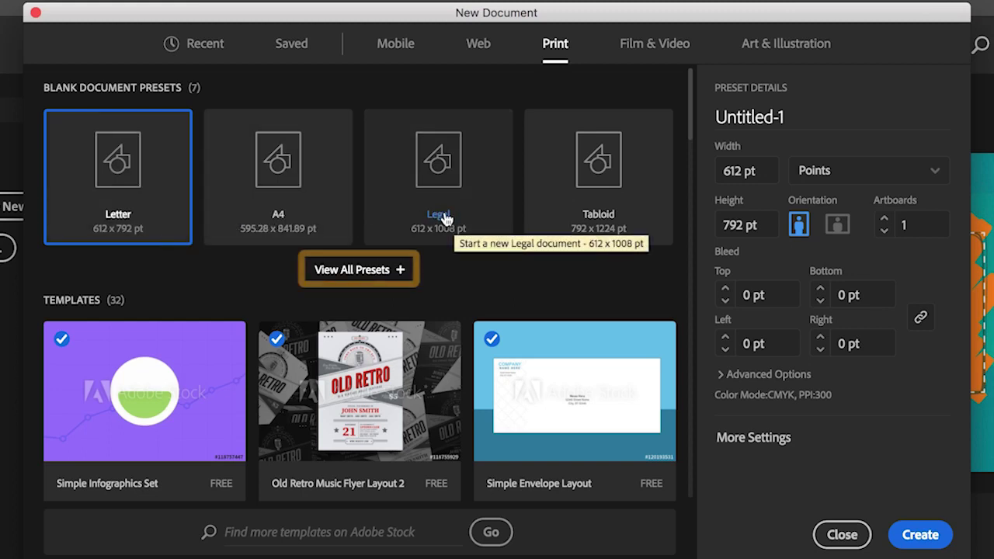
left_click(375, 272)
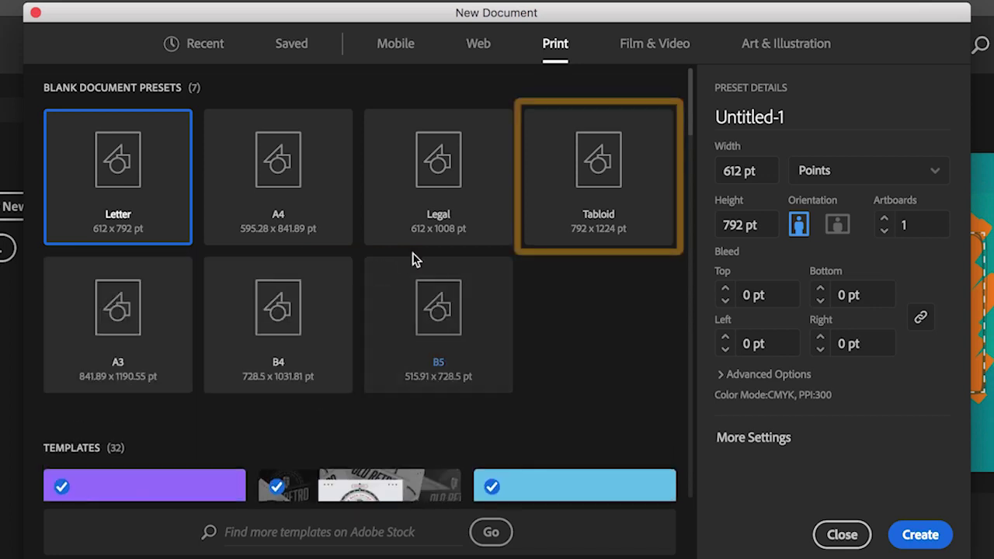
left_click(562, 205)
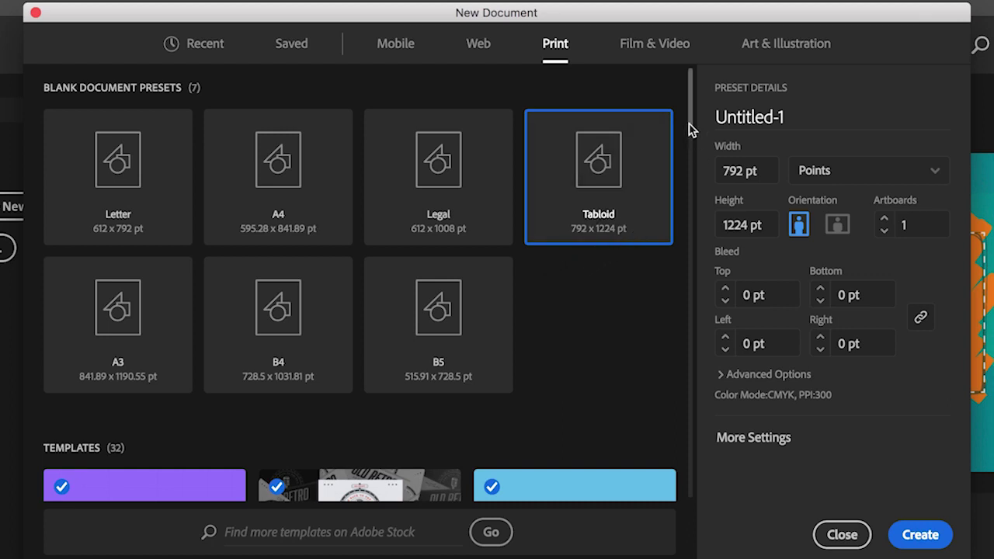
Step: Name the document Poster, measure it in inches, and make it landscape
left_click_drag(690, 130, 692, 198)
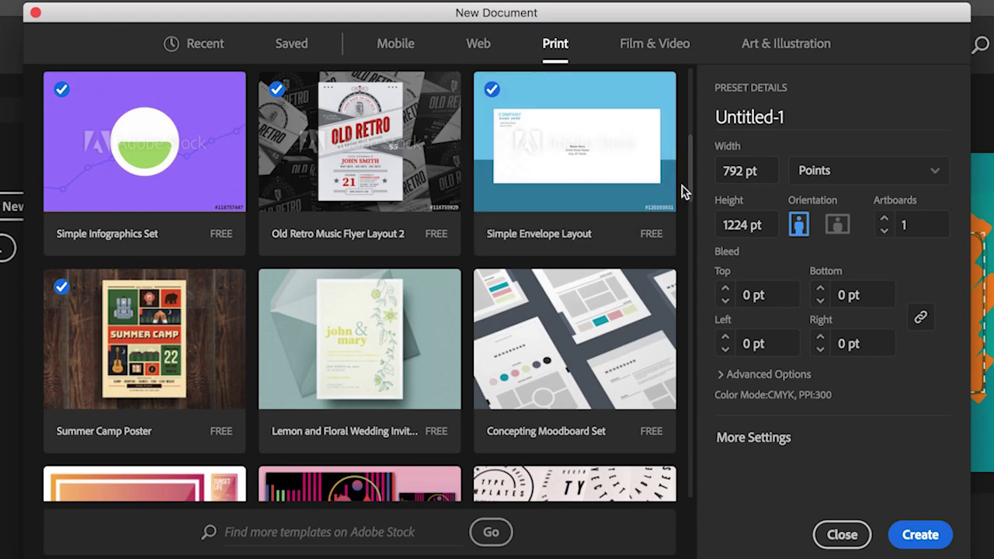
left_click_drag(692, 184, 691, 113)
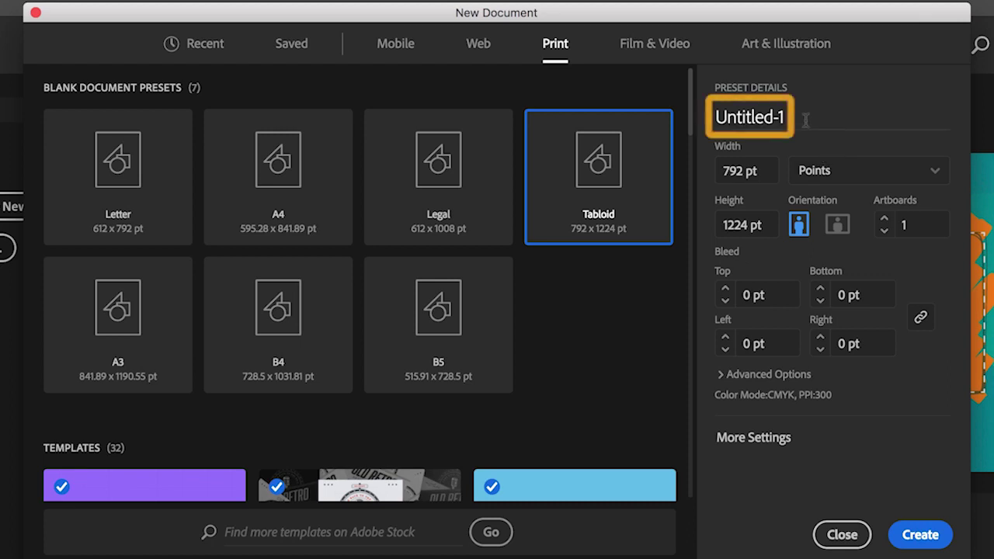
left_click_drag(785, 116, 713, 123)
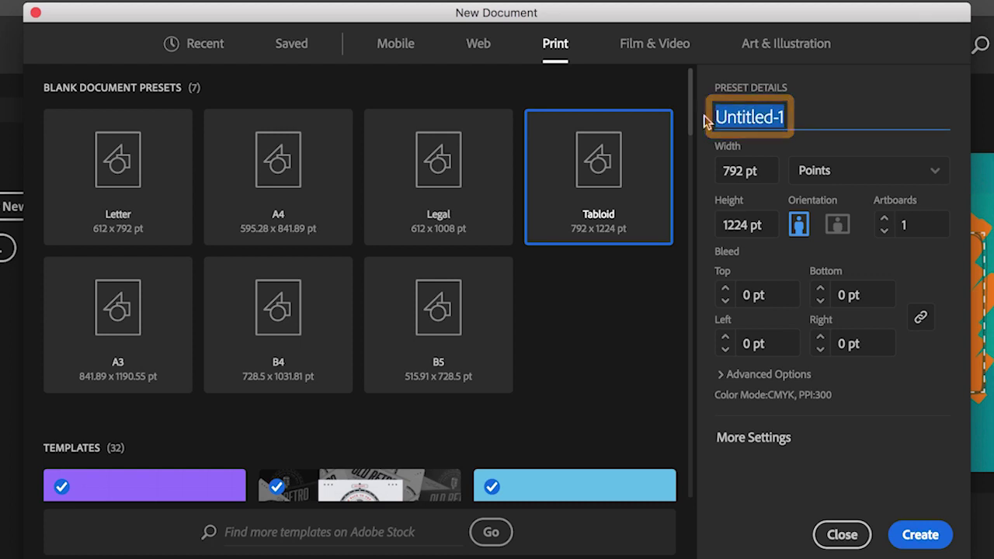
type("Poster")
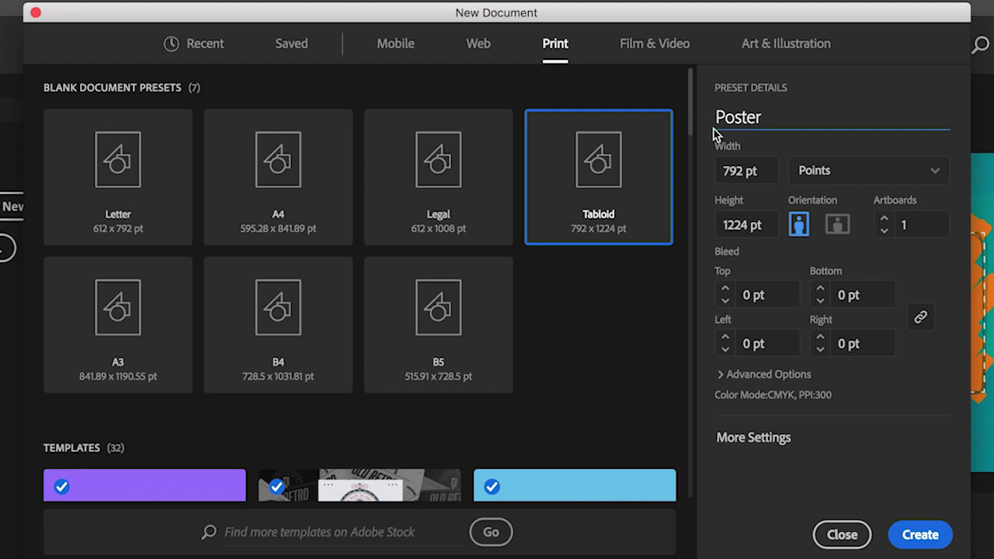
left_click(932, 172)
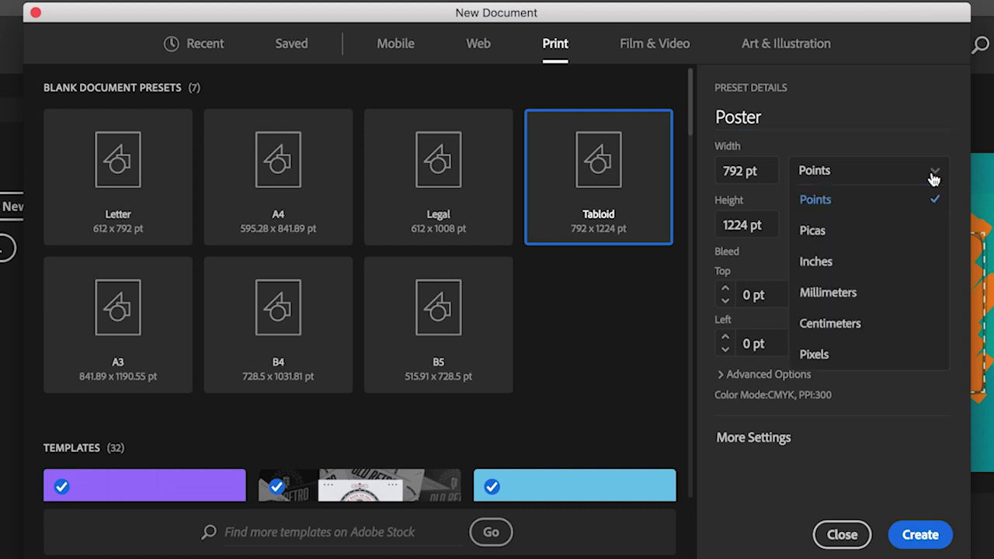
left_click(917, 268)
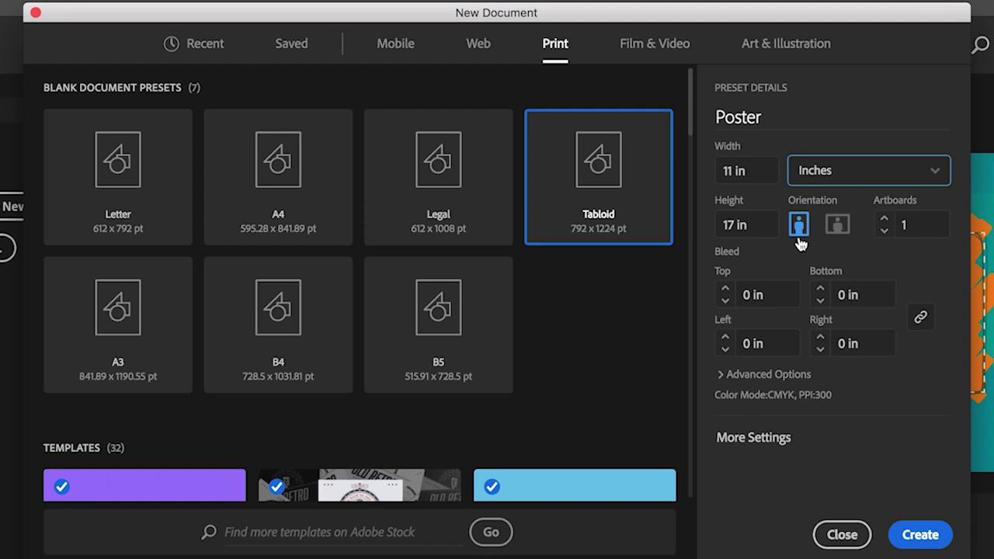
left_click(838, 227)
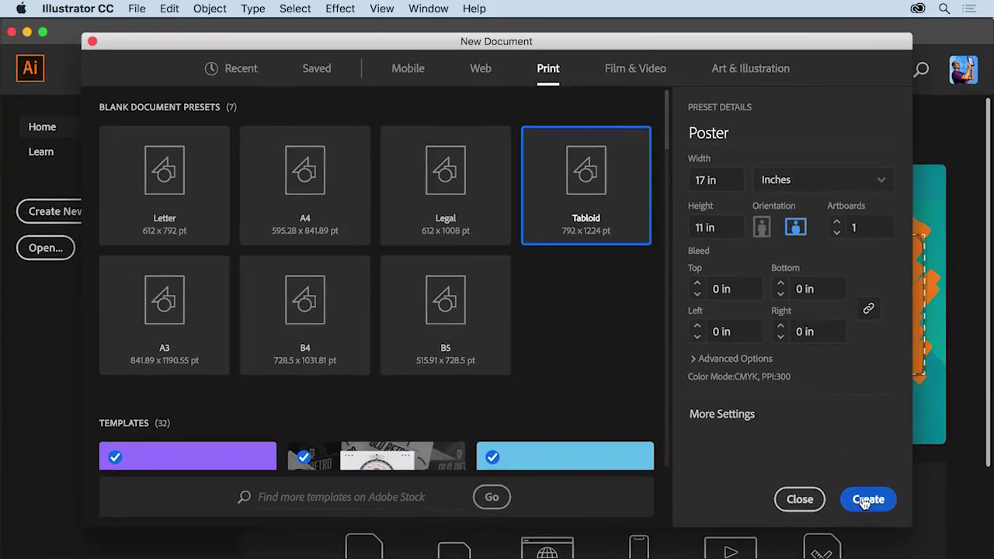
Step: Create the Poster document and fit its artboard in the window, keeping Inches as units
left_click(866, 500)
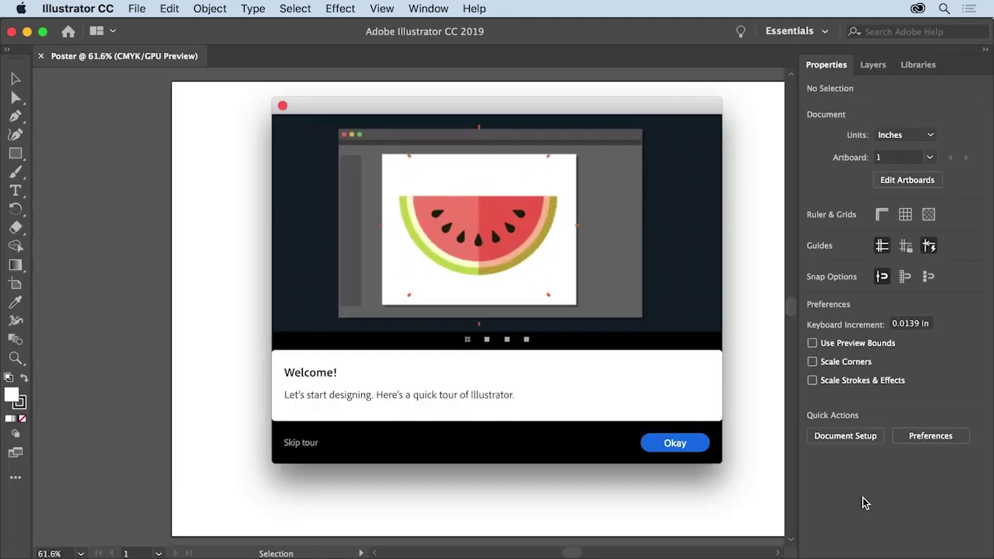
left_click(674, 443)
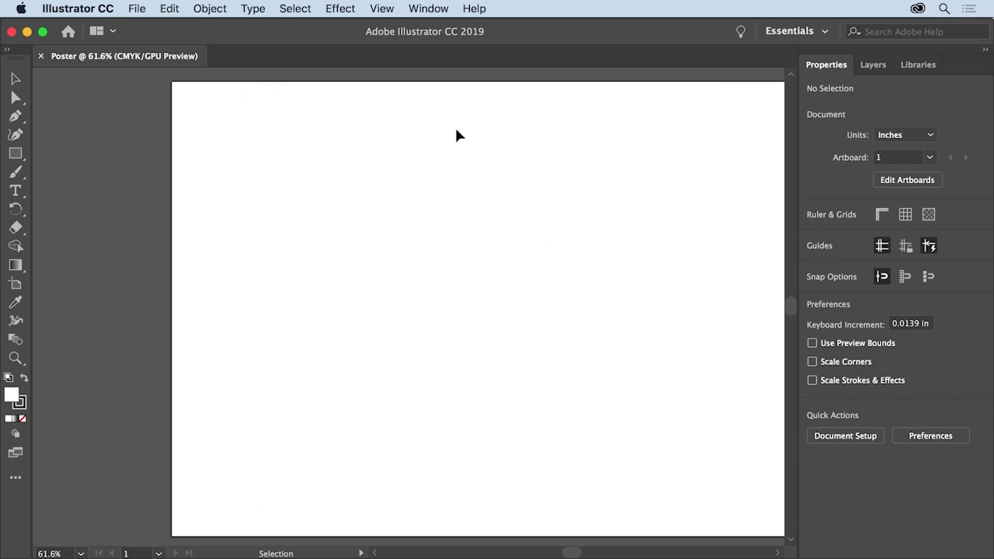
left_click(389, 9)
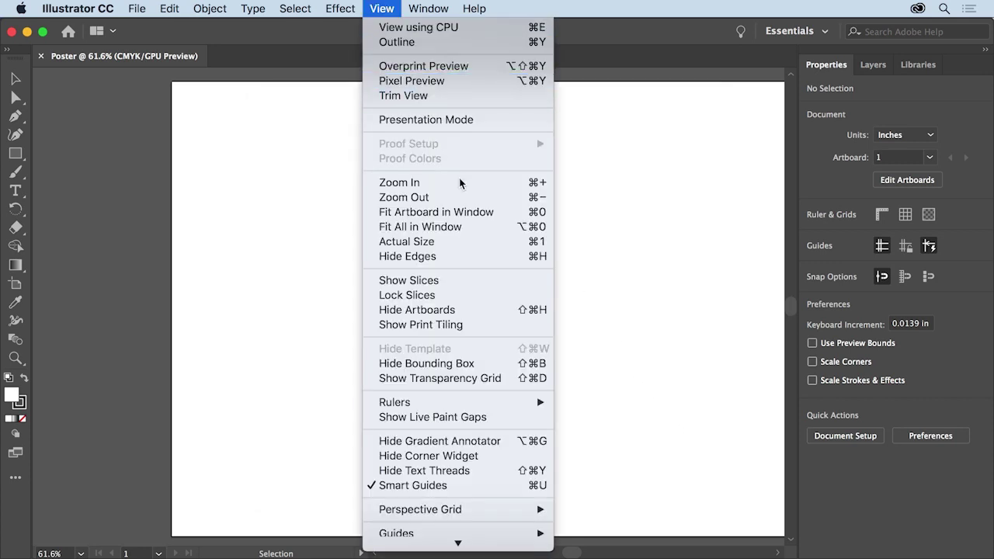
left_click(492, 215)
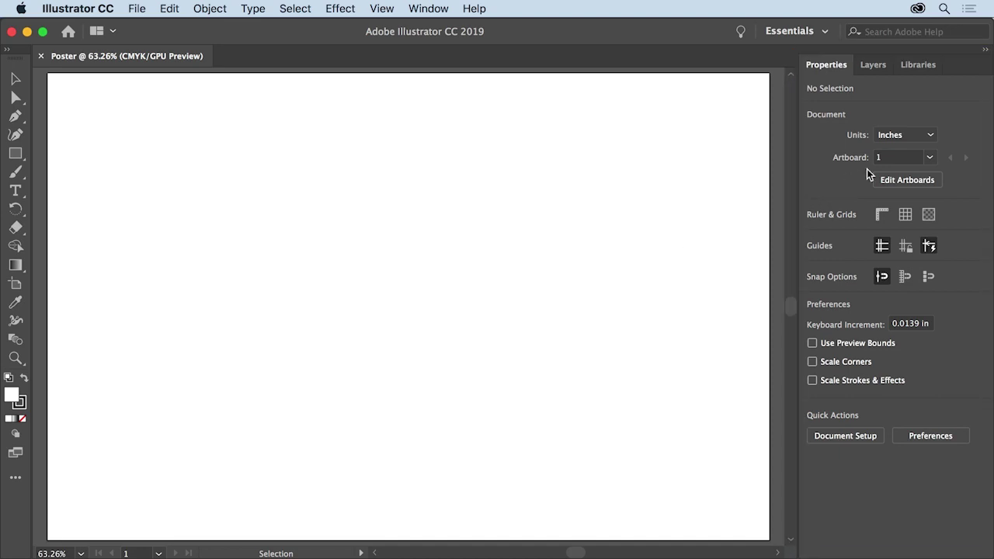
left_click(932, 135)
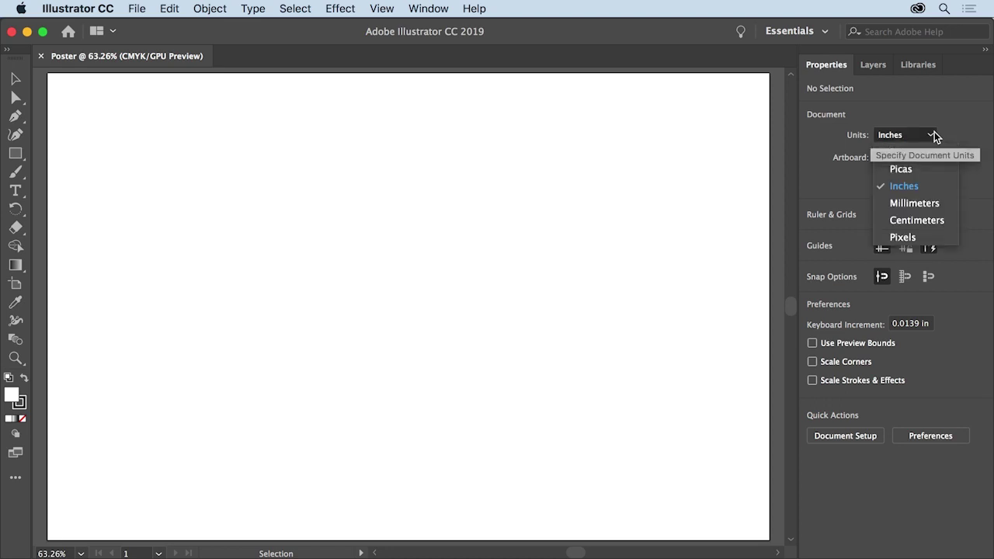
left_click(932, 135)
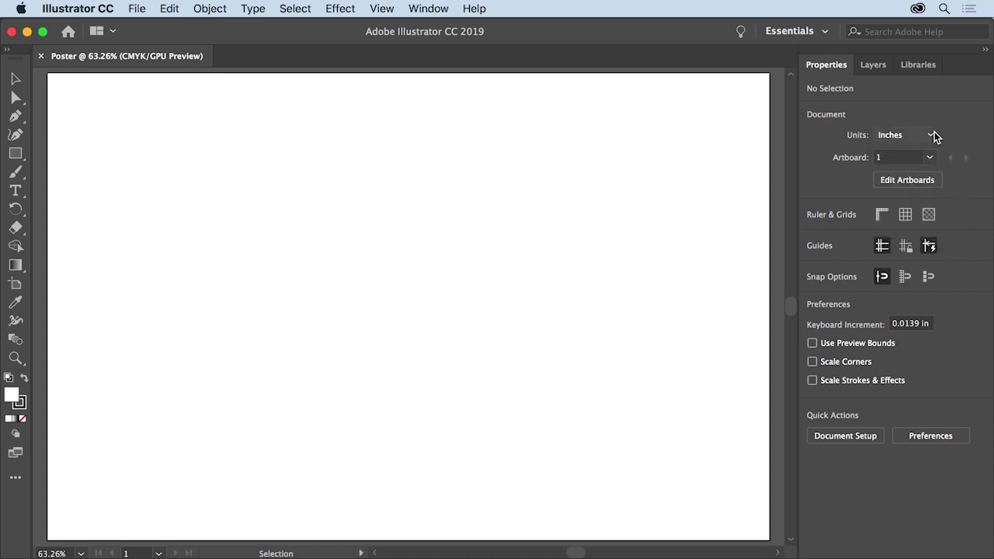
Step: Resize the Poster artboard to the Letter preset (11 × 8.5 in) and exit artboard editing
left_click(920, 180)
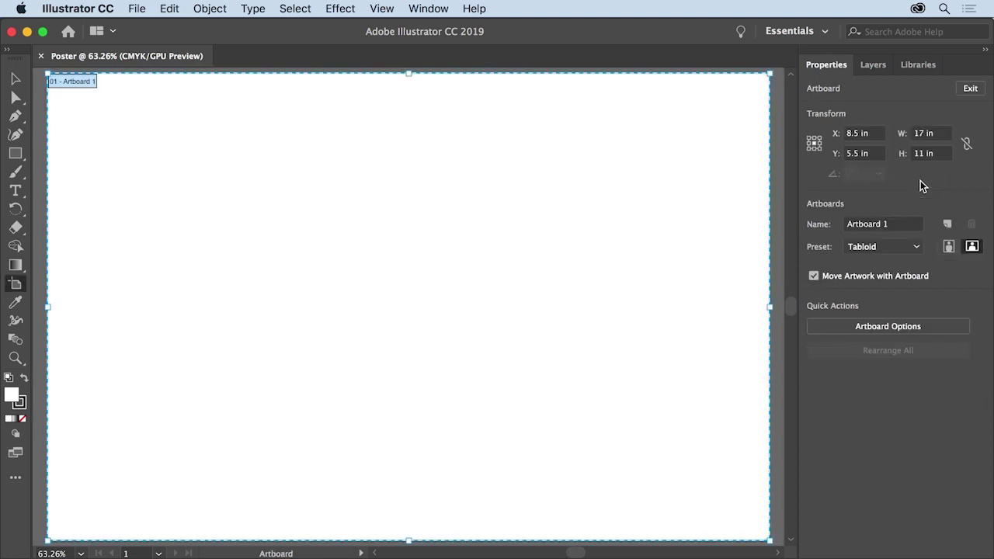
left_click(918, 248)
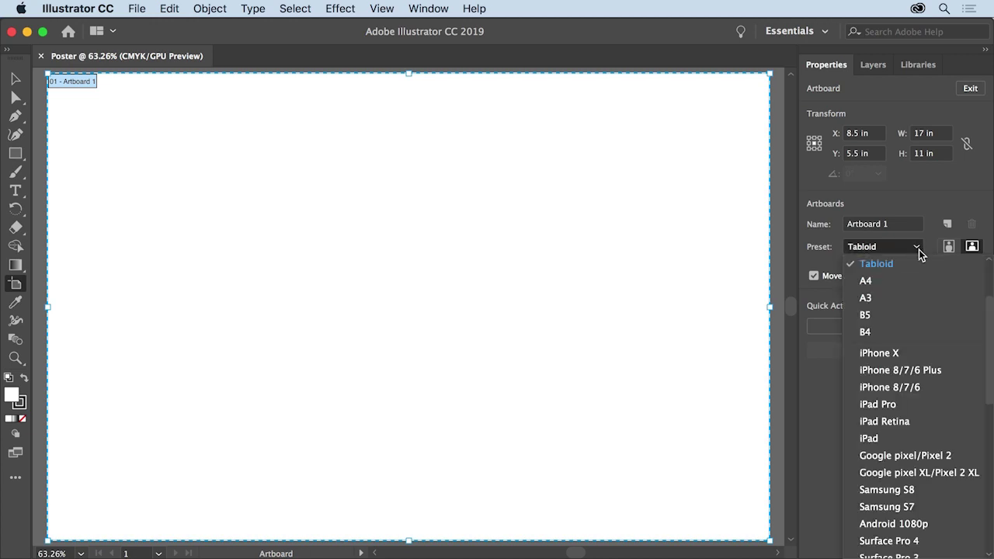
scroll(988, 284, "up", 3)
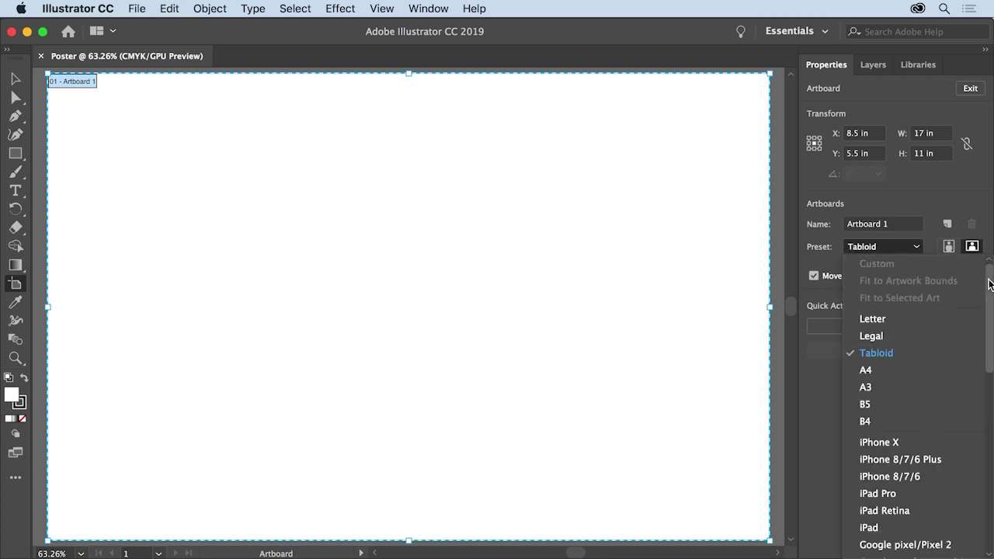
left_click(882, 319)
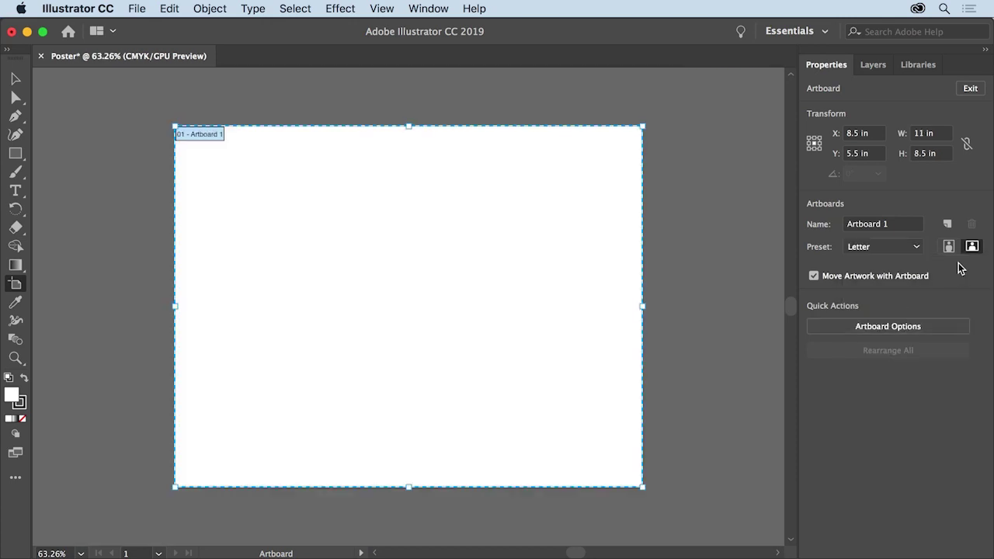
left_click(971, 88)
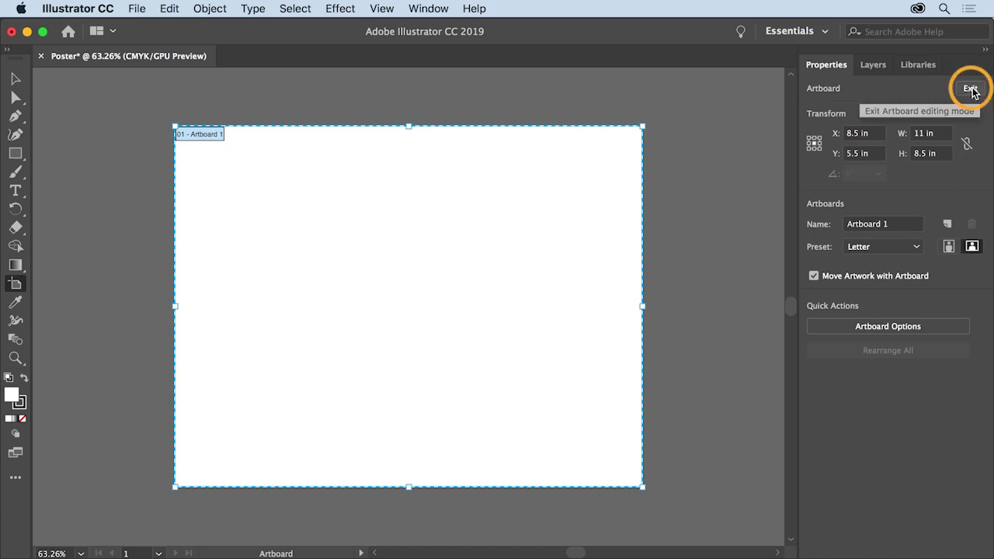
left_click(970, 89)
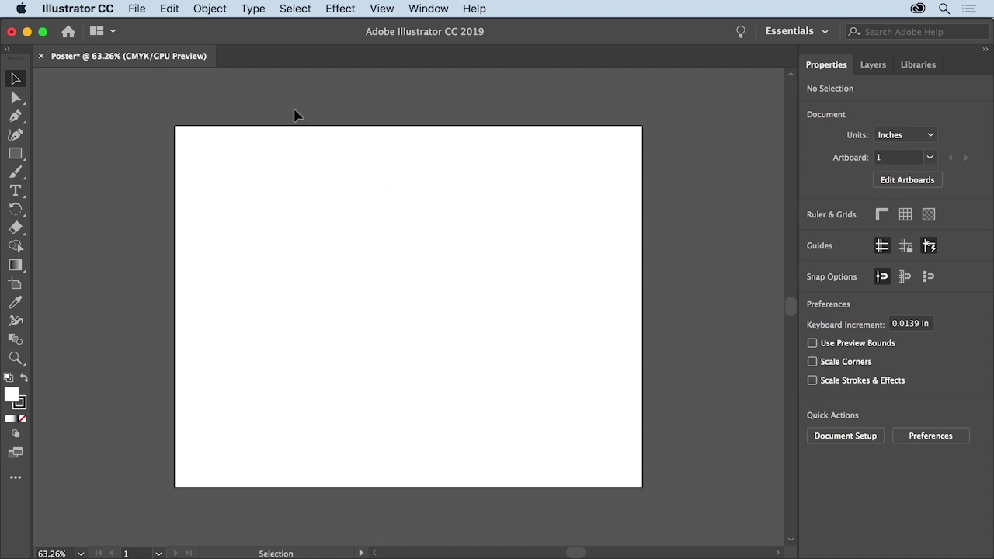
Step: Close the Poster document, discarding its changes
left_click(139, 10)
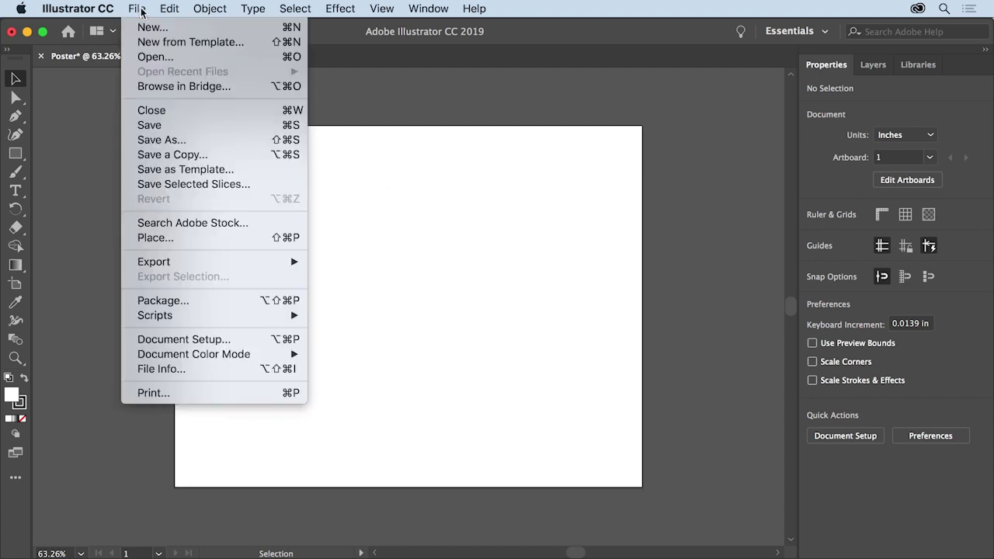
left_click(168, 112)
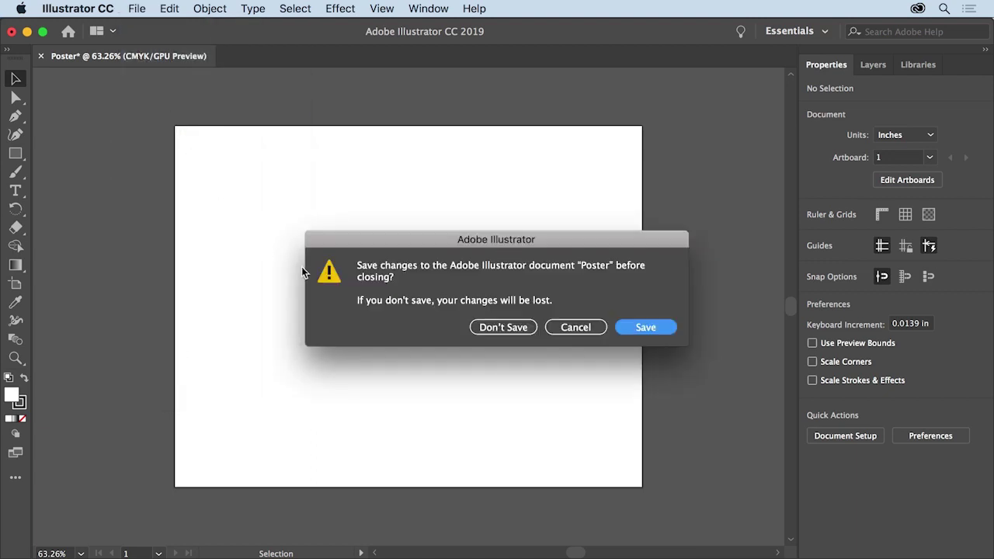
left_click(505, 327)
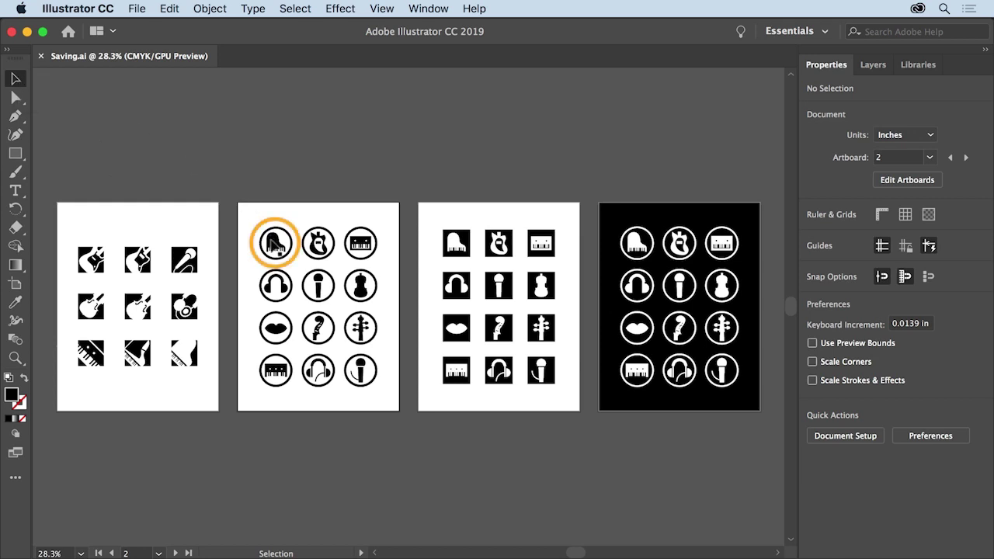
Step: Delete the piano icon at the top-left of artboard 2
left_click(274, 245)
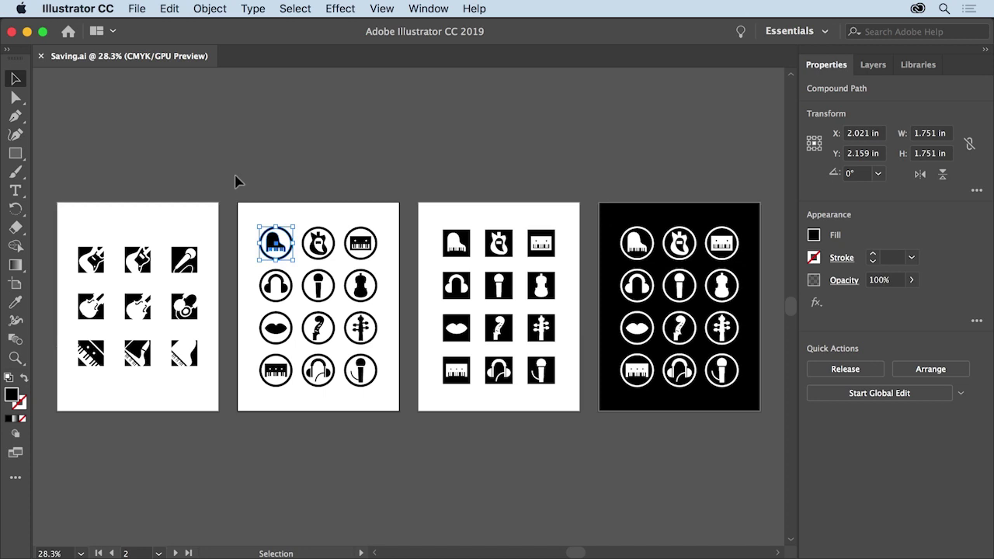
key("Delete")
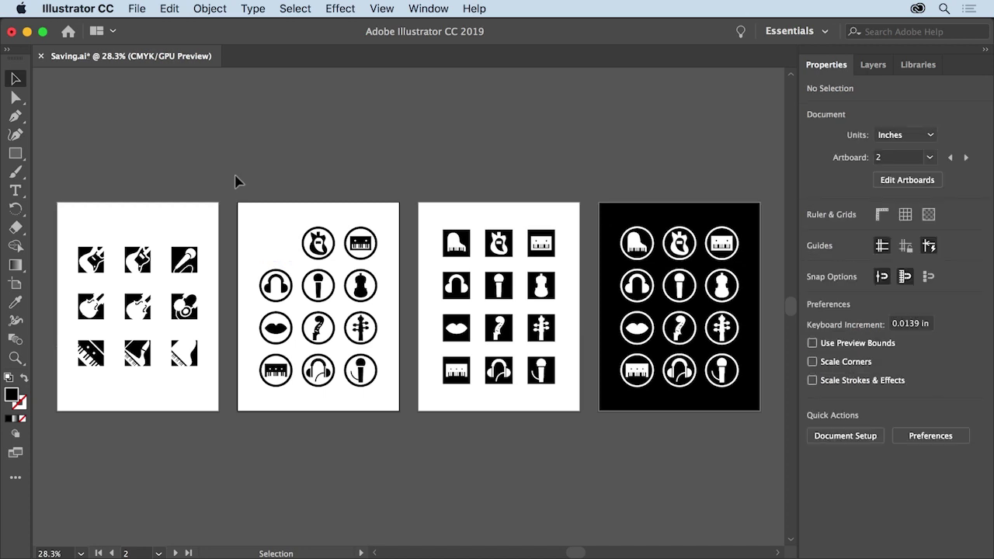
left_click(137, 9)
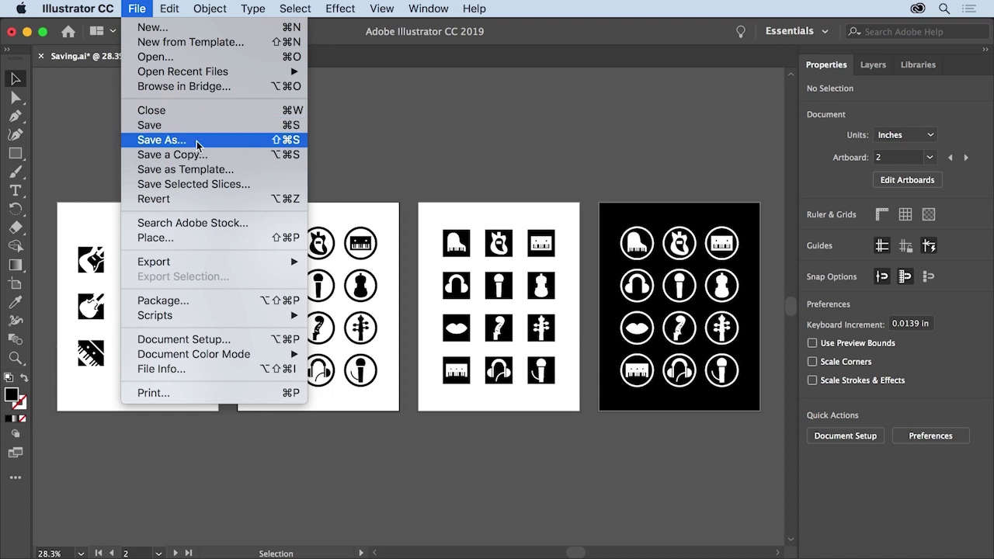
Step: Save a copy as Saving-v2.ai with the default Illustrator options
left_click(197, 143)
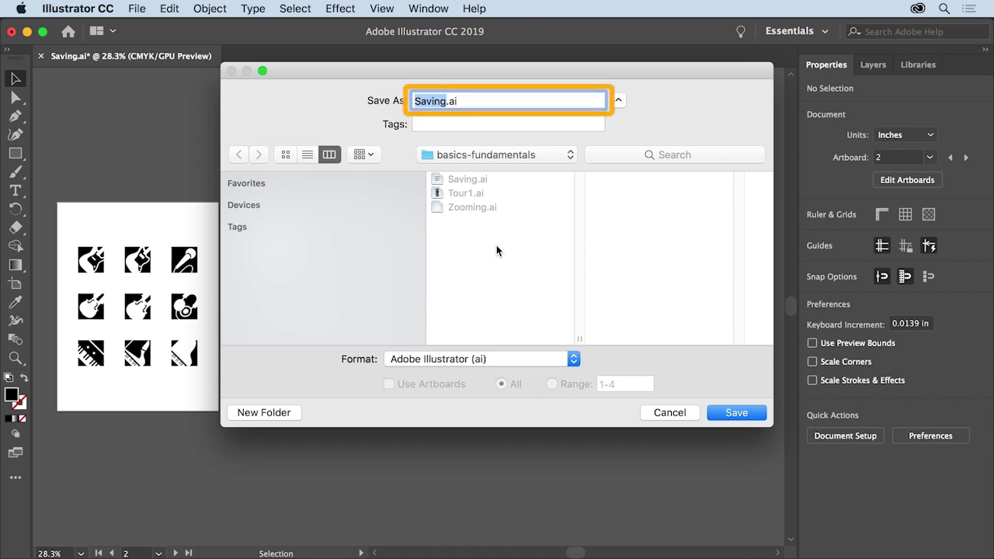
key("Right")
type("-v2")
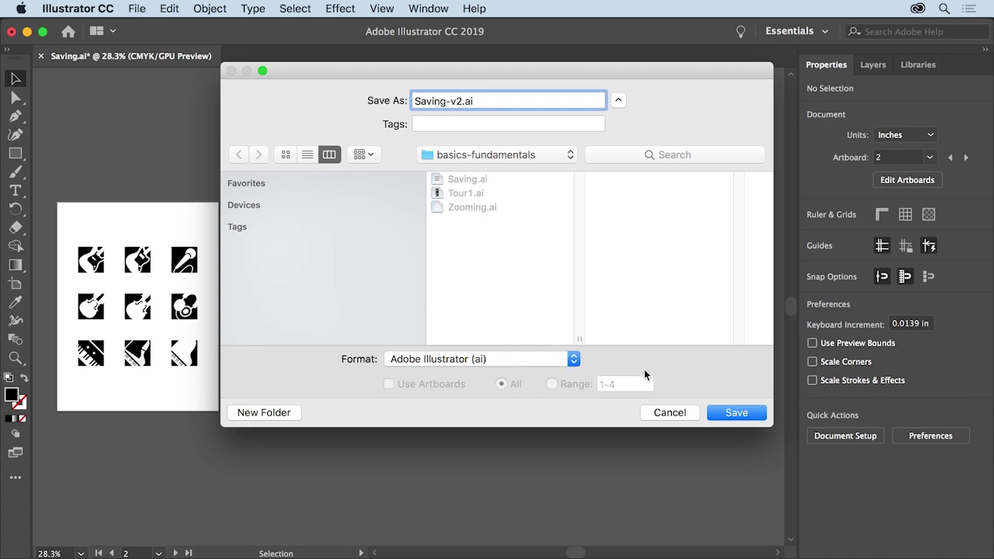
left_click(737, 413)
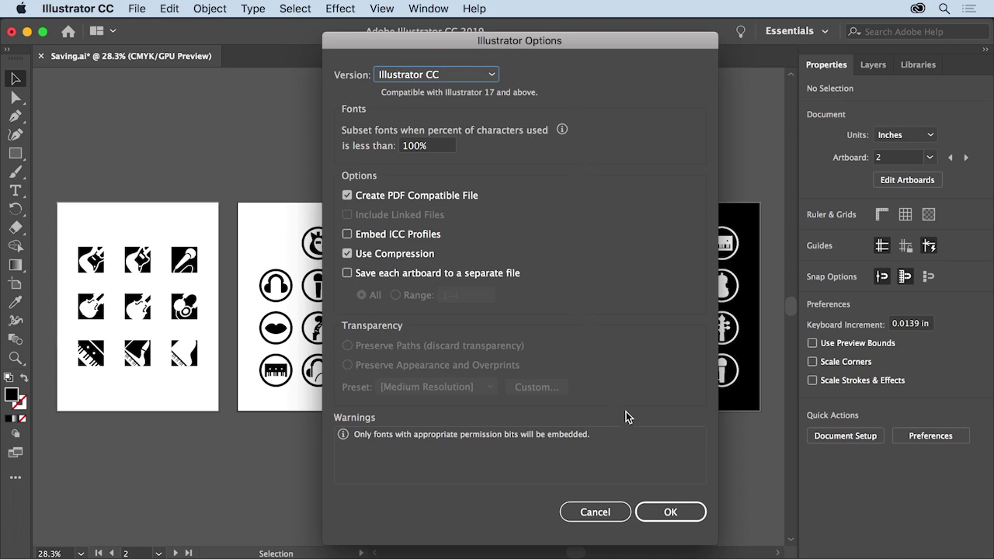
left_click(684, 510)
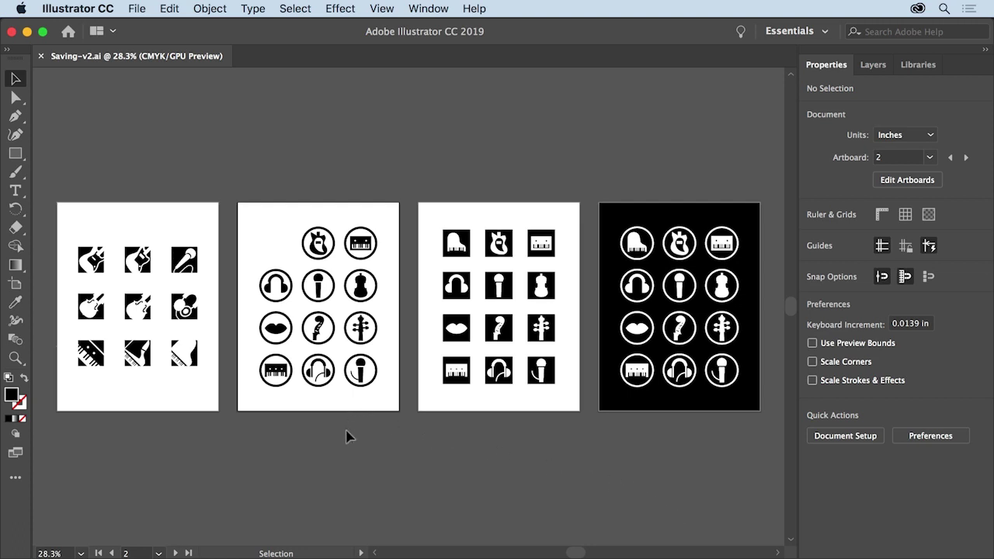
left_click(282, 373)
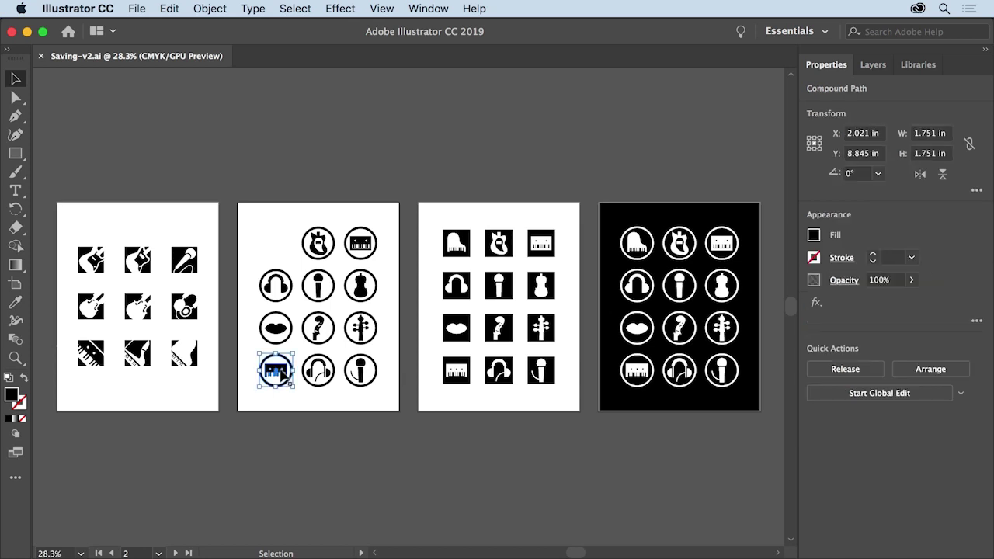
left_click(257, 437)
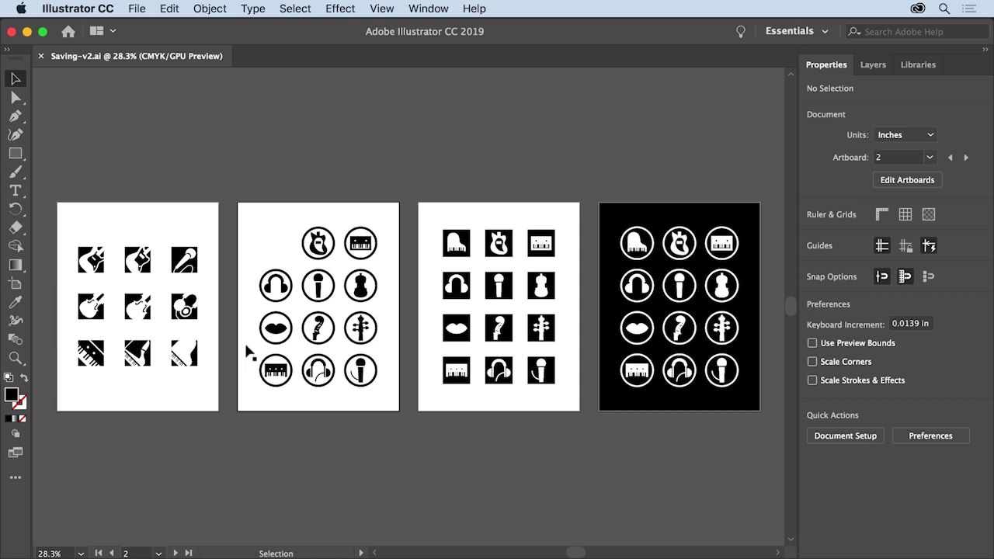
Step: Open Save As for Saving-v2.ai and show the Format list of file types
left_click(143, 13)
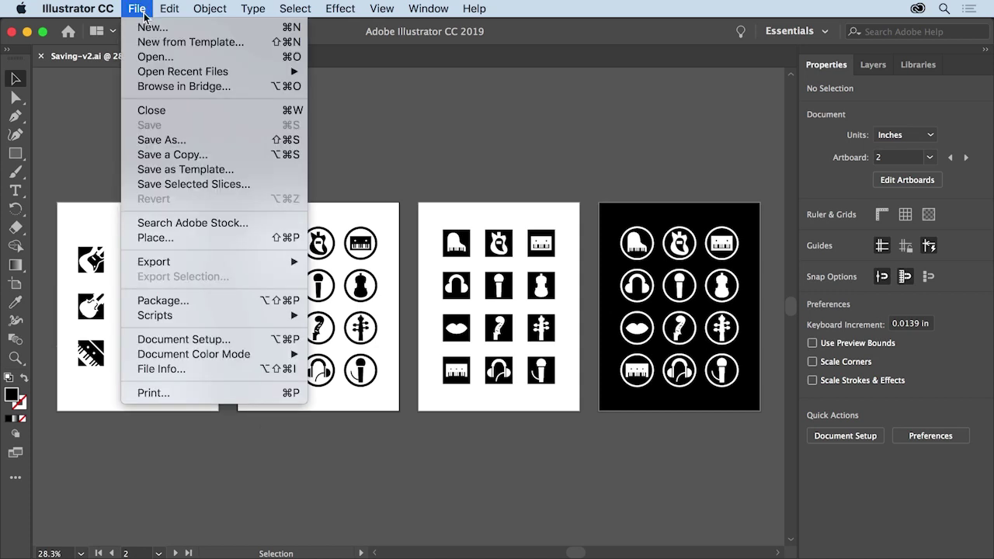
left_click(196, 141)
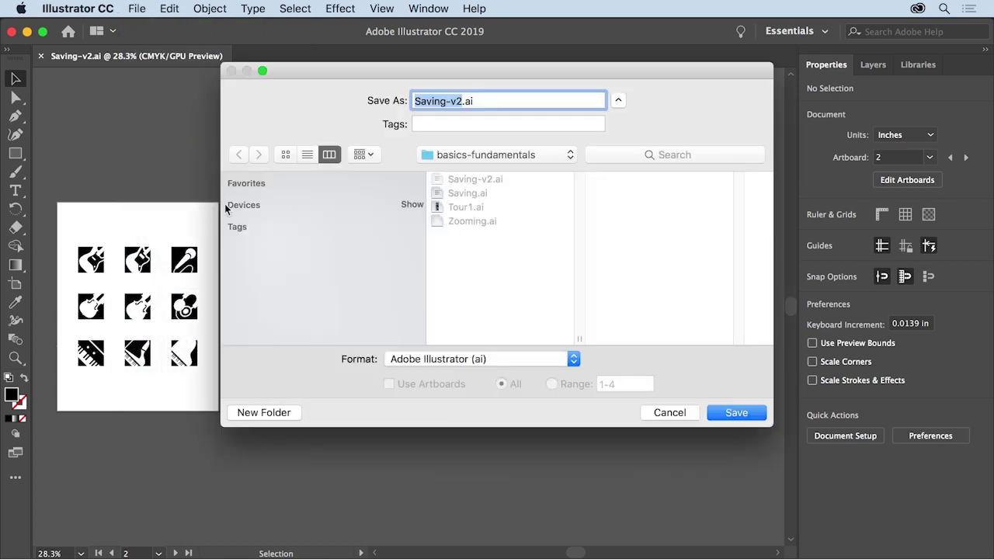
left_click(509, 355)
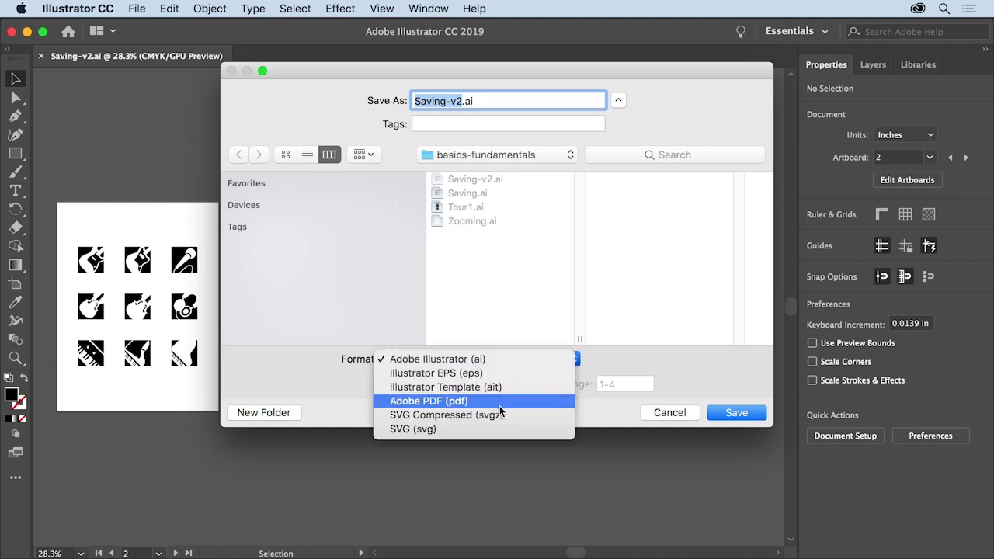